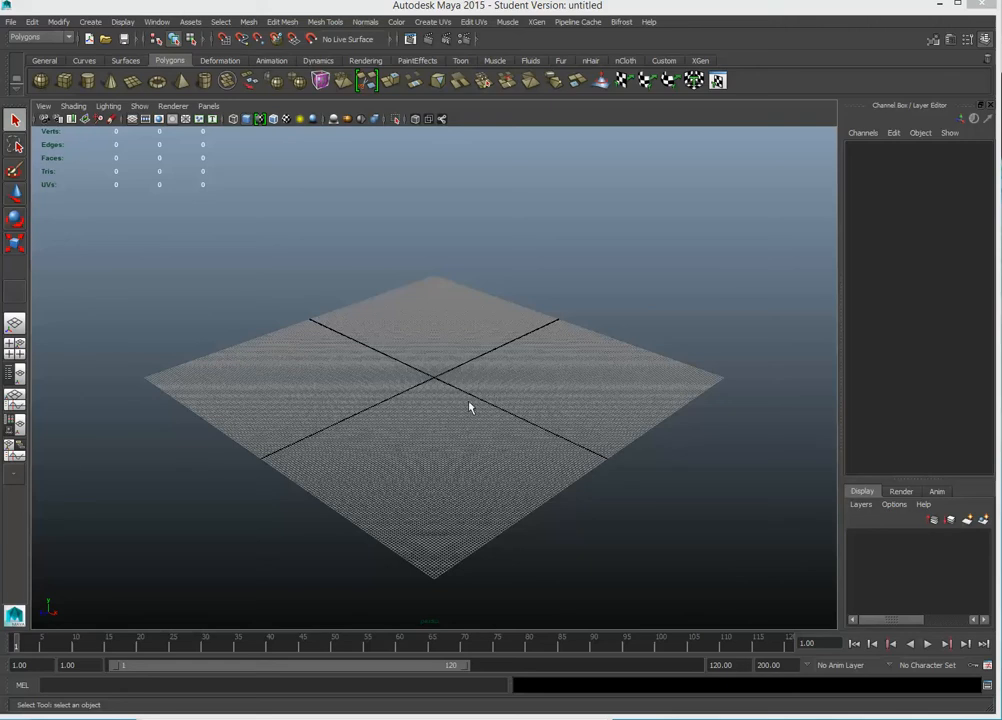
Step: Create a polygon sphere centred near the origin in the side view
key(space)
key(space)
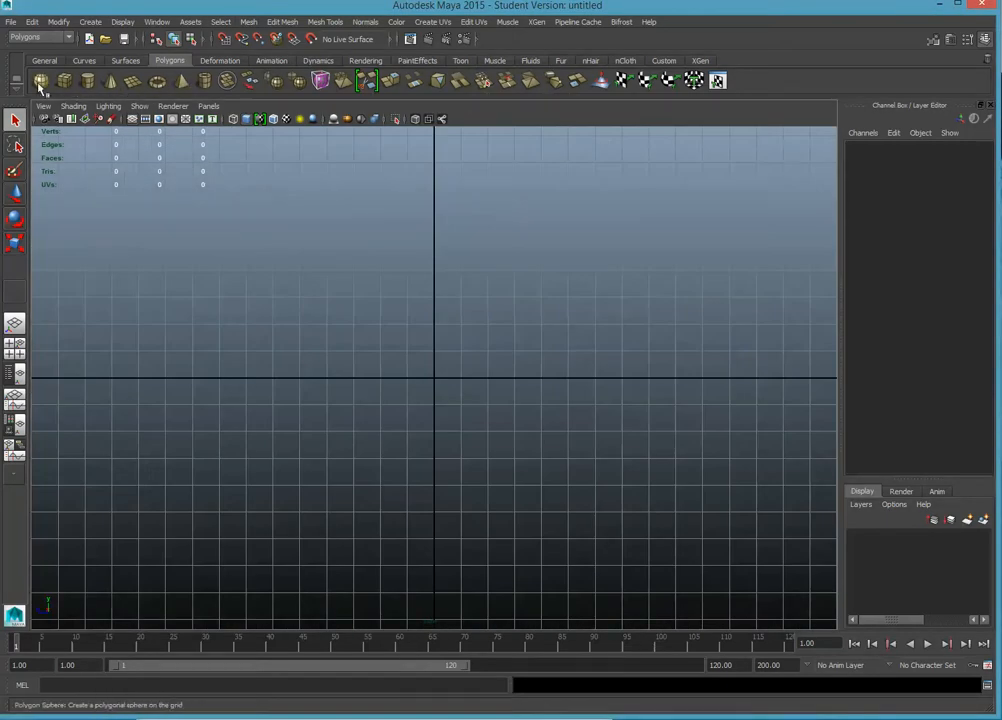
click(40, 81)
drag(432, 376, 538, 403)
Step: Delete the faces of the sphere's left half in the side view and reselect the remaining half as an object
right_drag(443, 320, 436, 350)
drag(298, 208, 429, 528)
key(Delete)
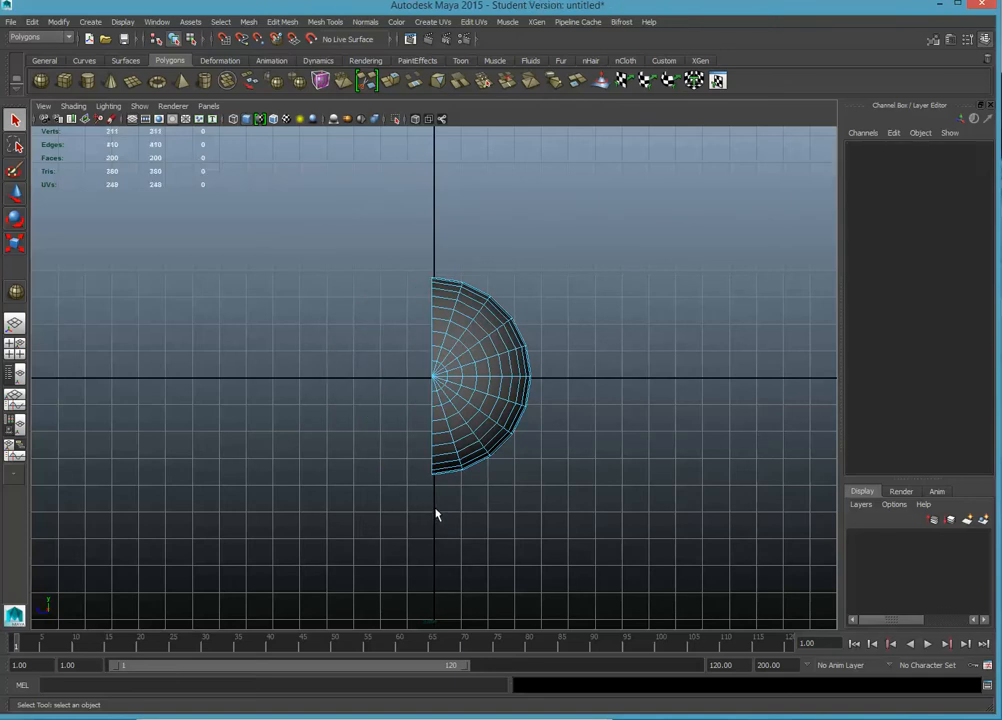
right_drag(490, 316, 528, 297)
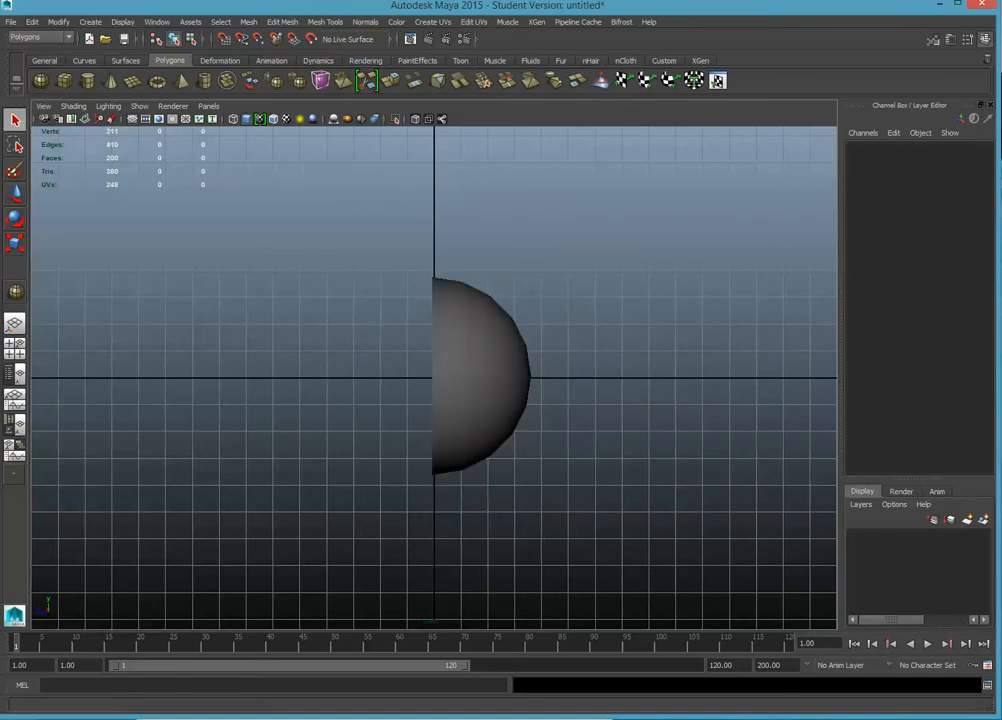
click(515, 403)
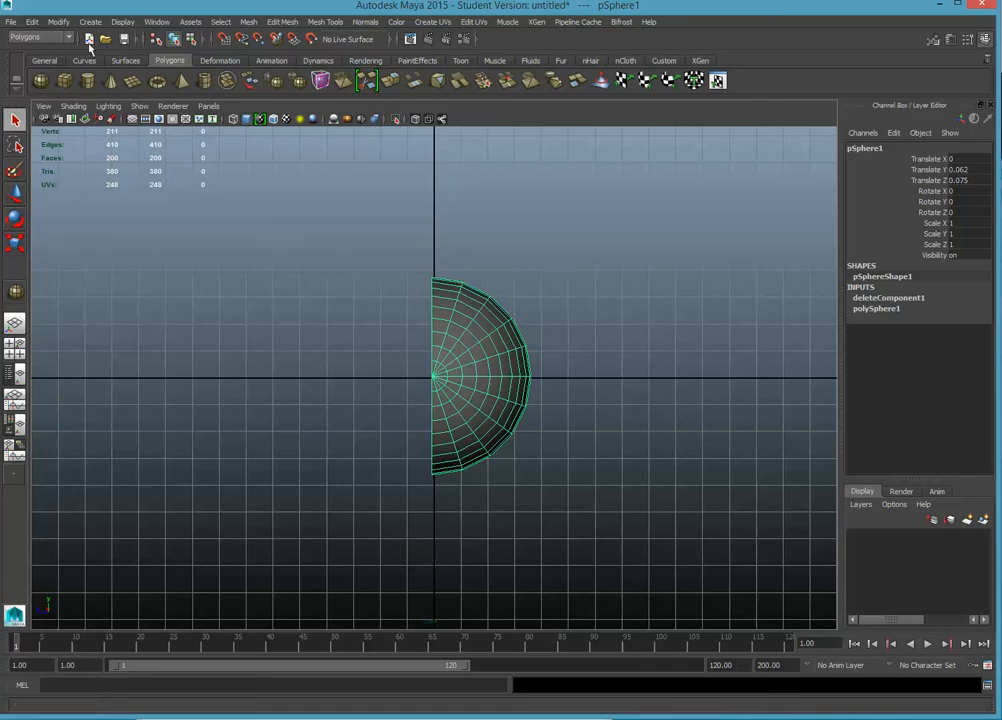
click(30, 22)
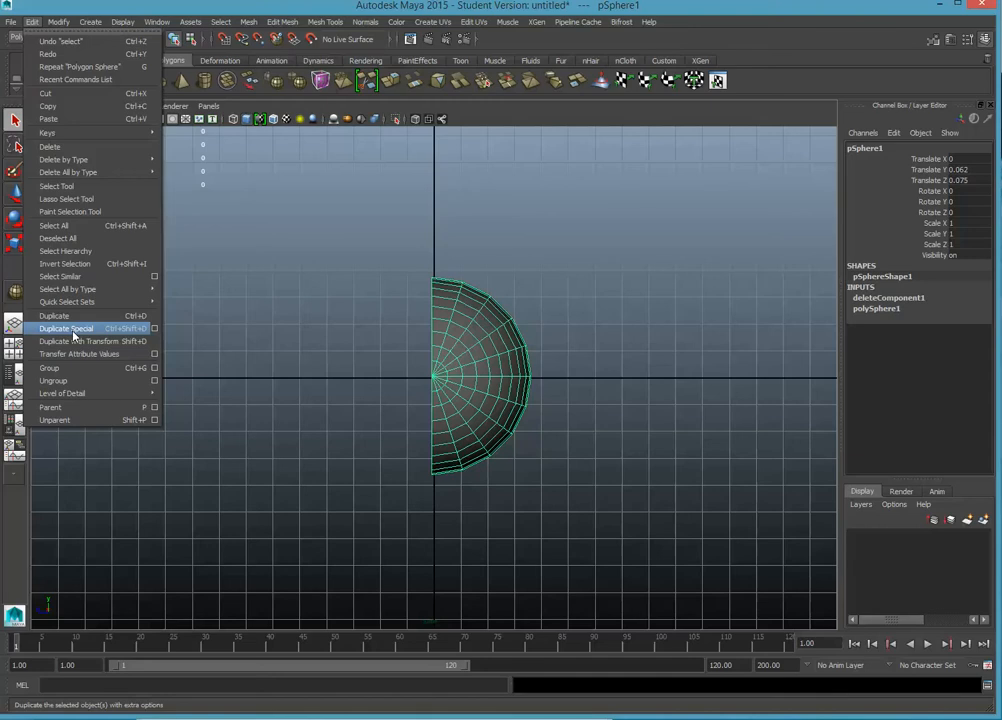
click(155, 329)
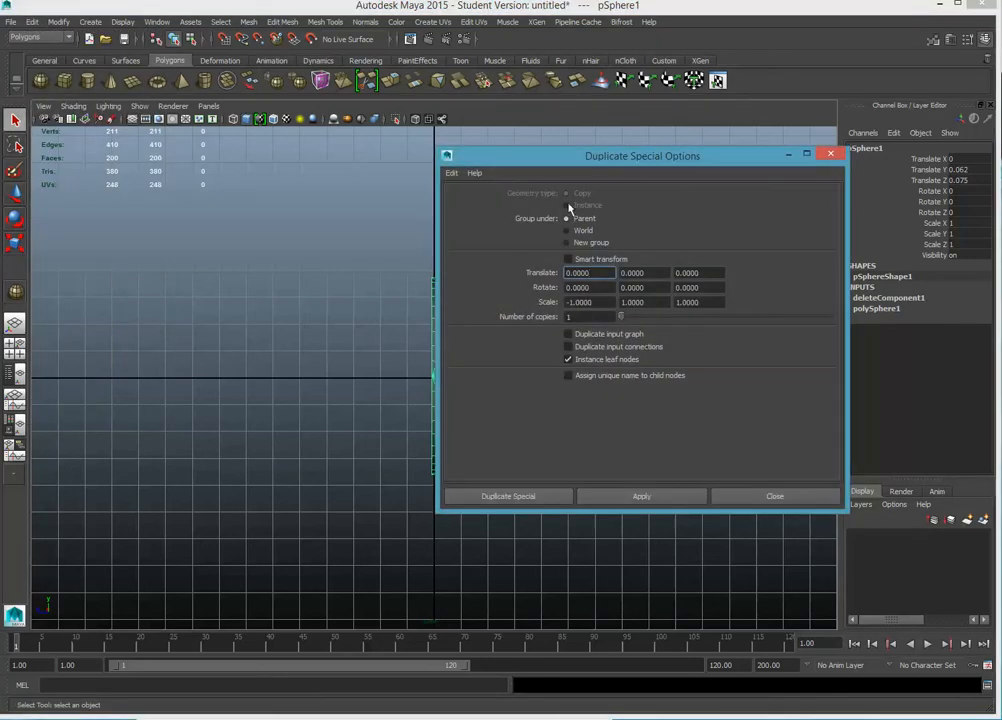
drag(593, 162, 759, 100)
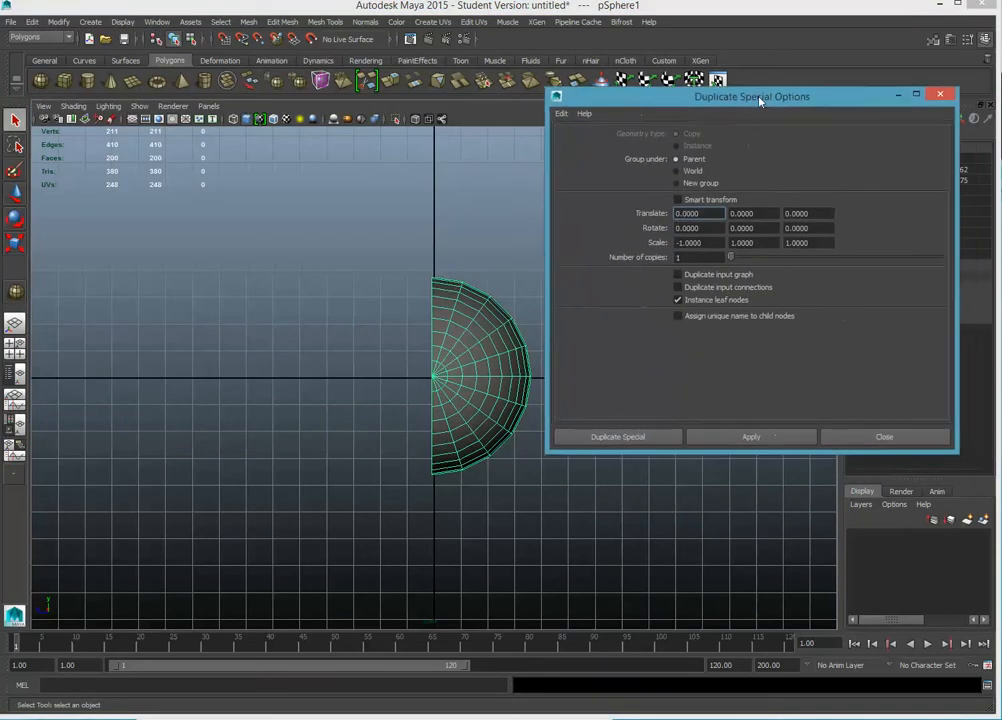
click(15, 193)
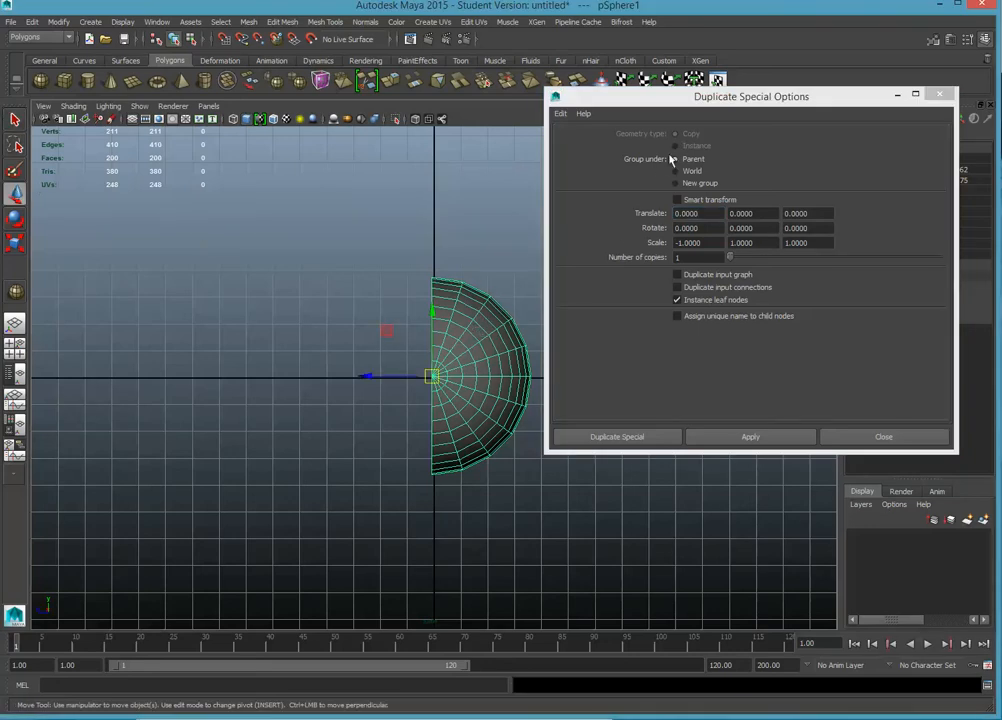
click(677, 150)
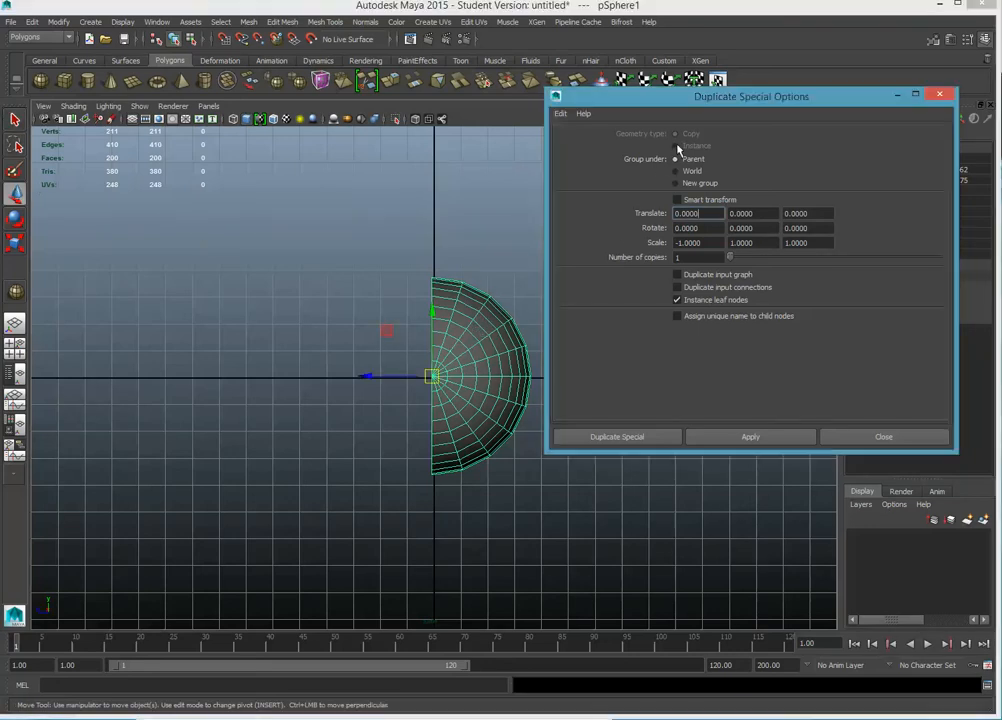
click(883, 436)
click(521, 290)
click(501, 335)
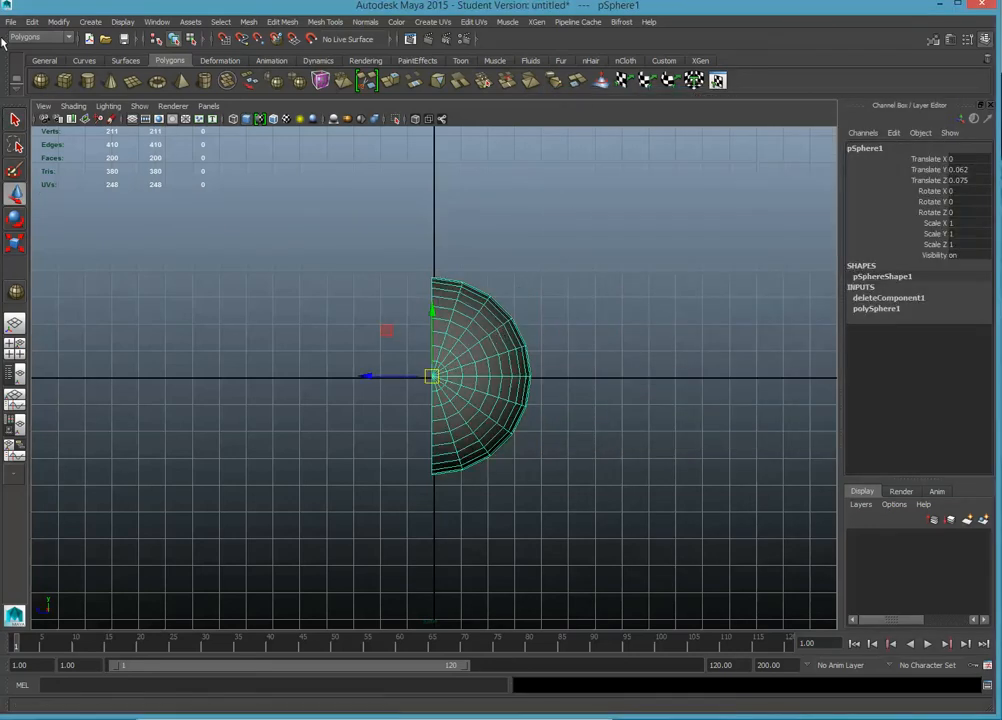
click(9, 21)
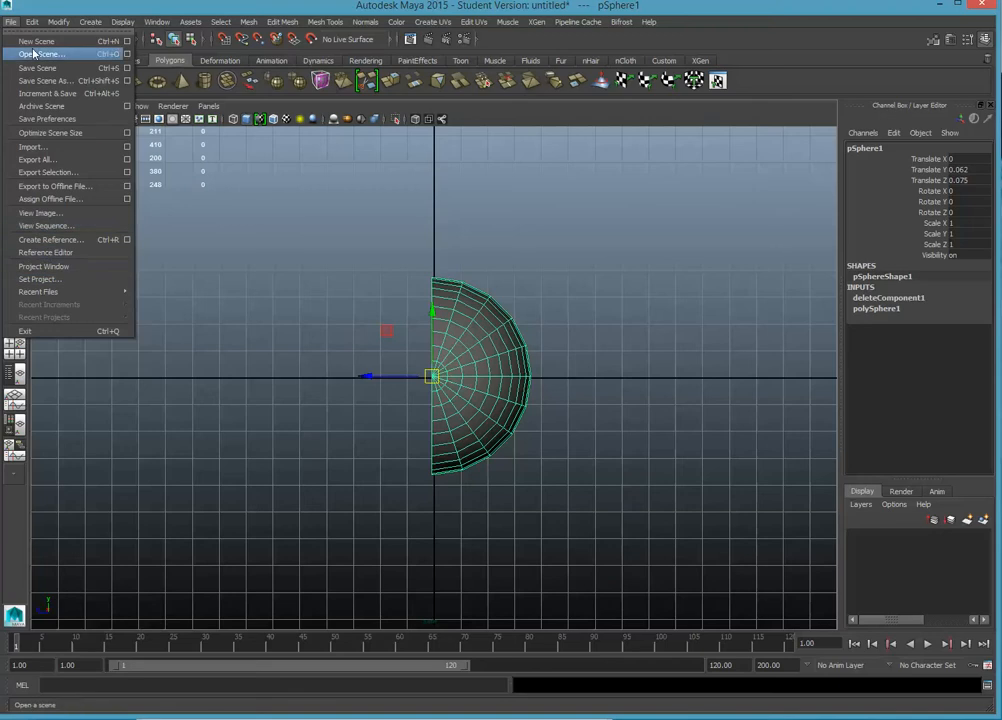
mouse_move(32, 21)
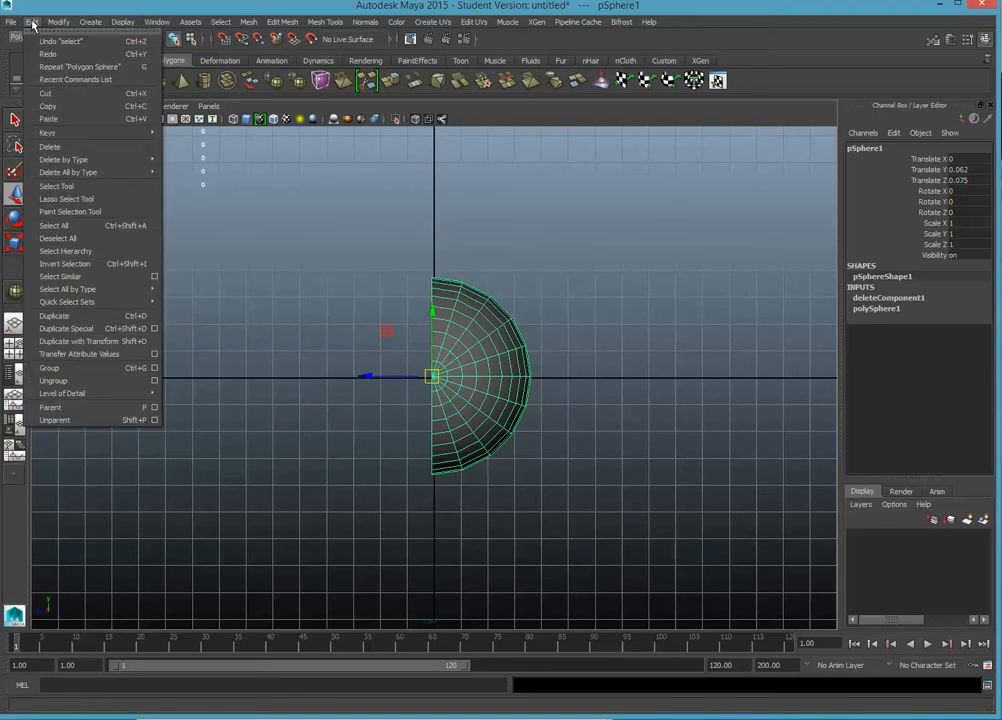
click(154, 328)
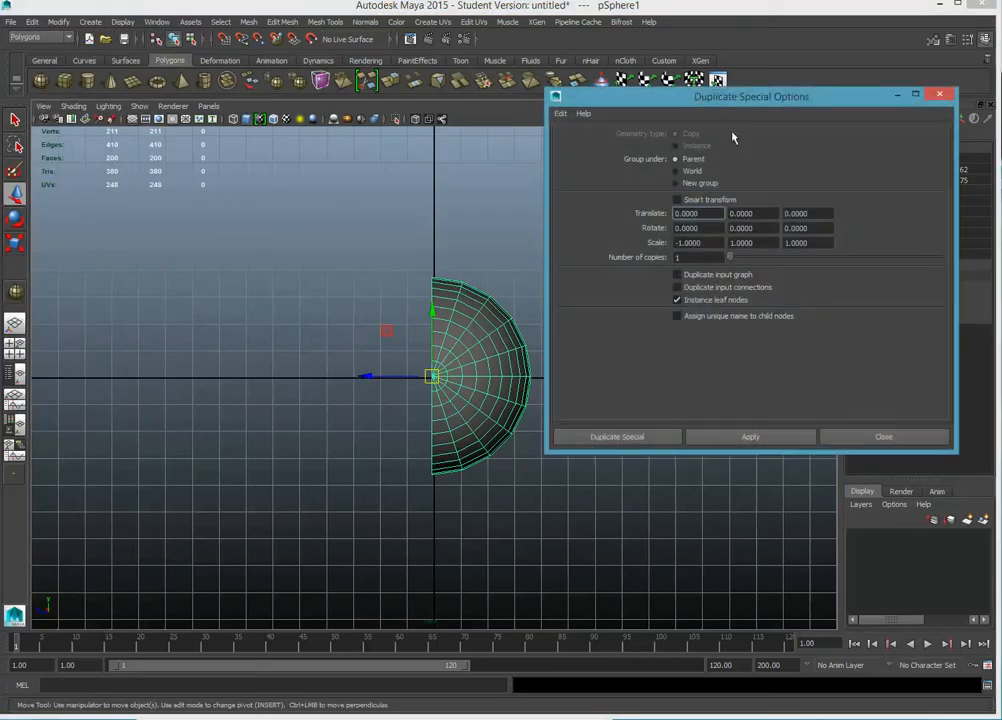
drag(572, 102, 612, 88)
click(933, 424)
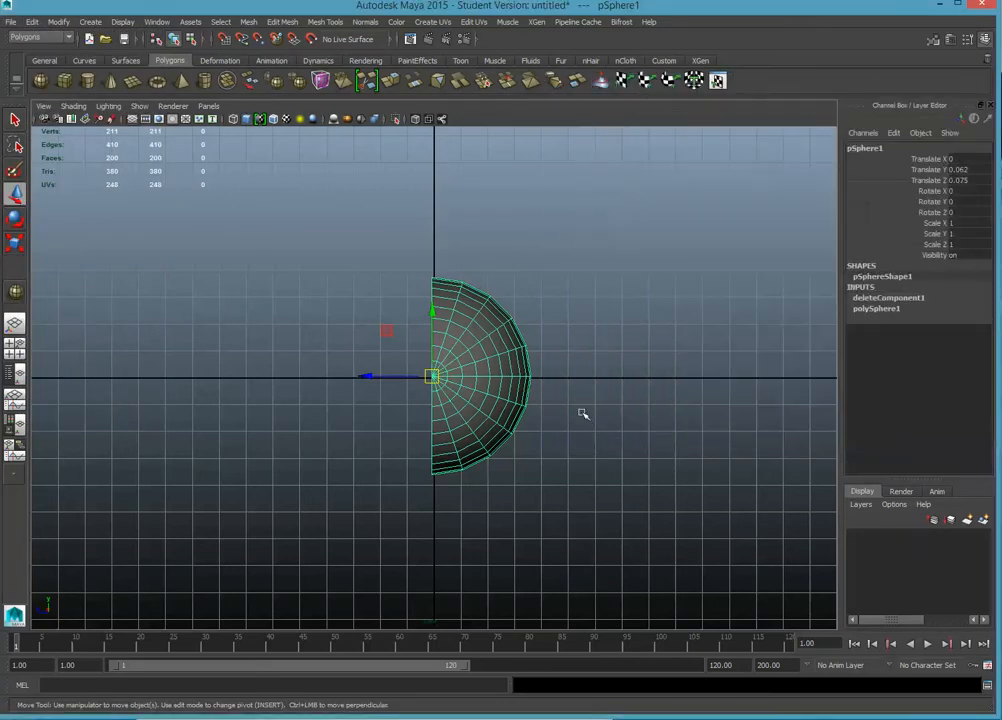
Step: Delete the half sphere and create a new polygon sphere near the grid centre in the perspective view
key(Delete)
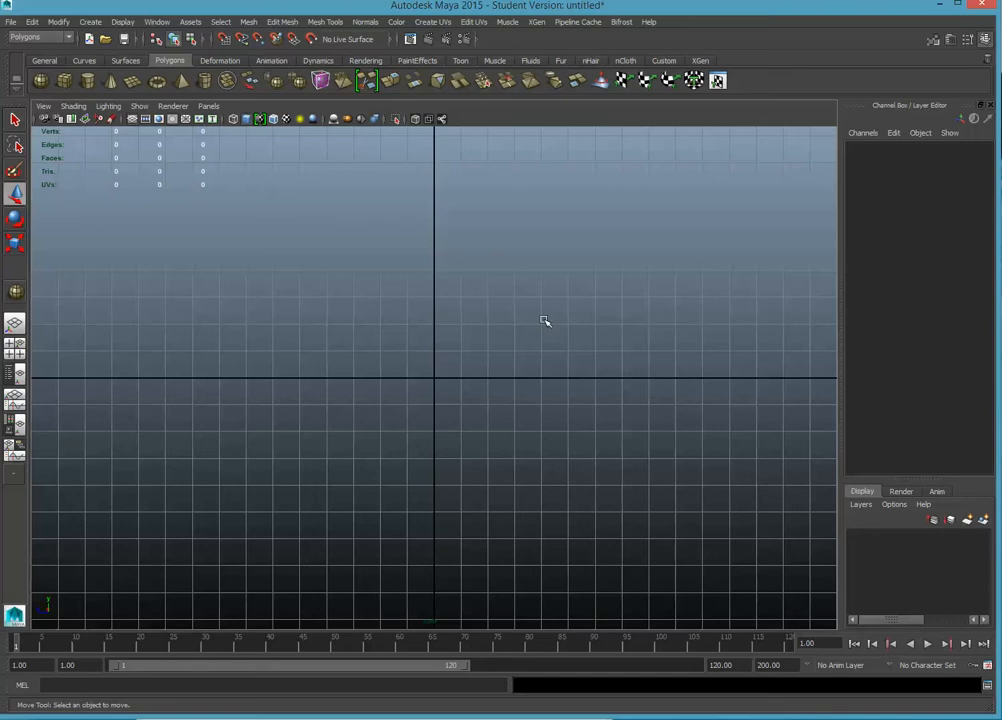
key(space)
key(space)
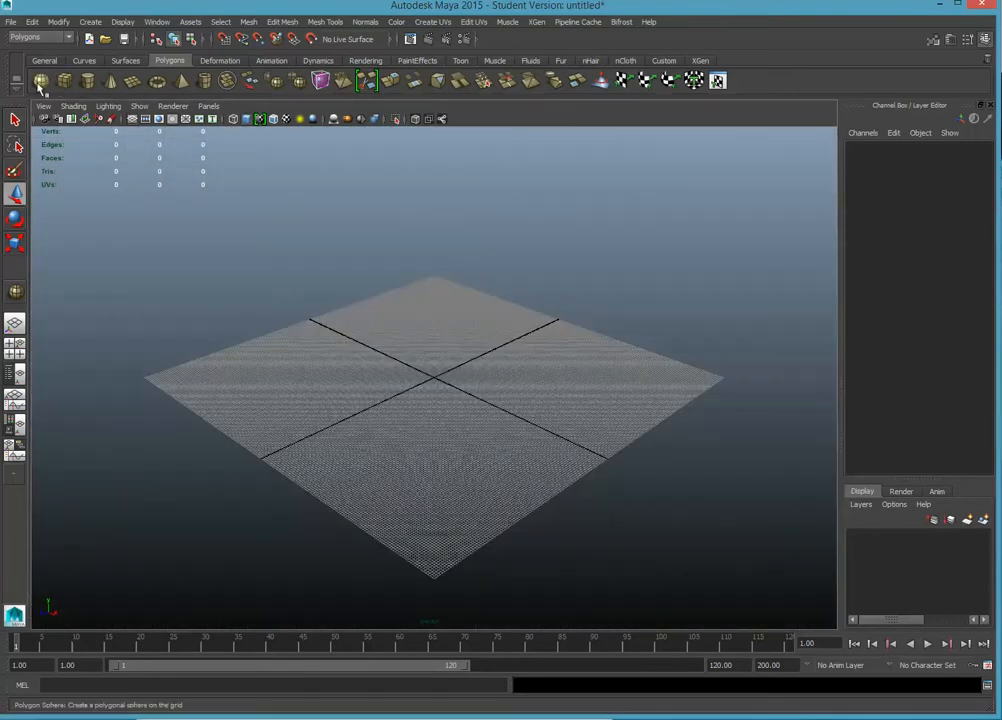
click(40, 82)
drag(434, 380, 458, 390)
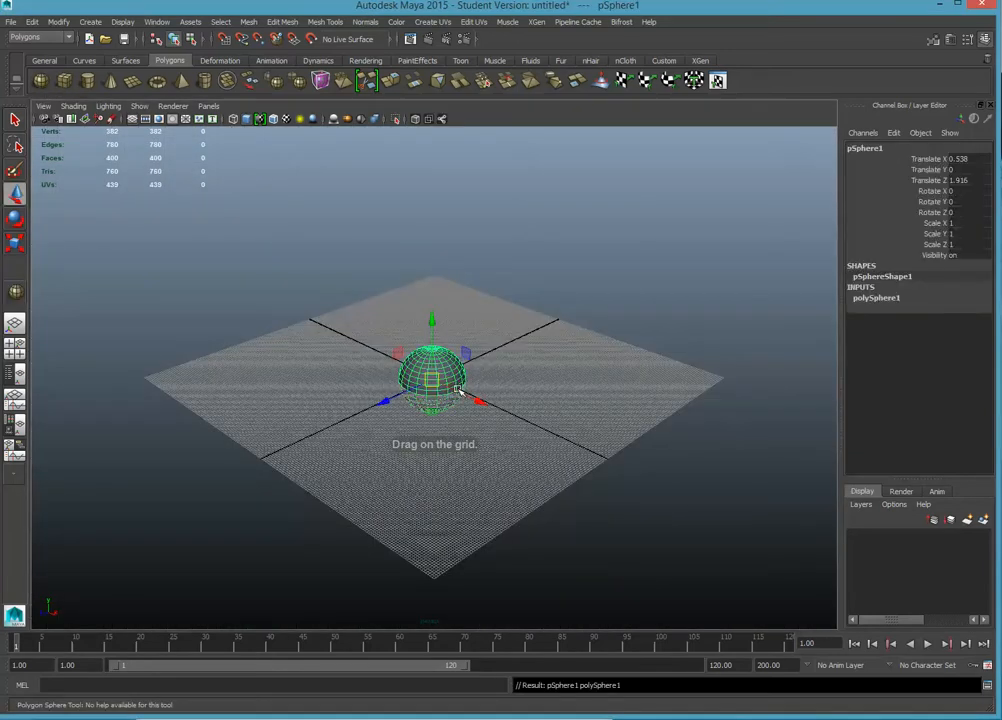
Step: Delete the faces of the new sphere's left half in the side view and return the remaining half to object mode
key(space)
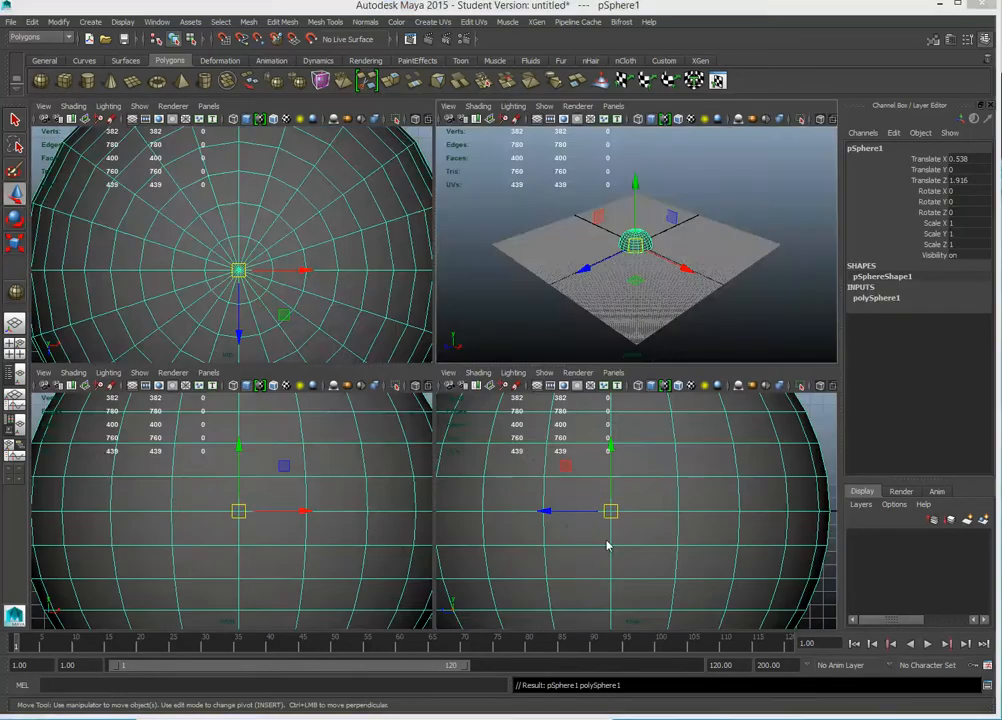
key(space)
scroll(595, 530, down, 6)
right_click(463, 410)
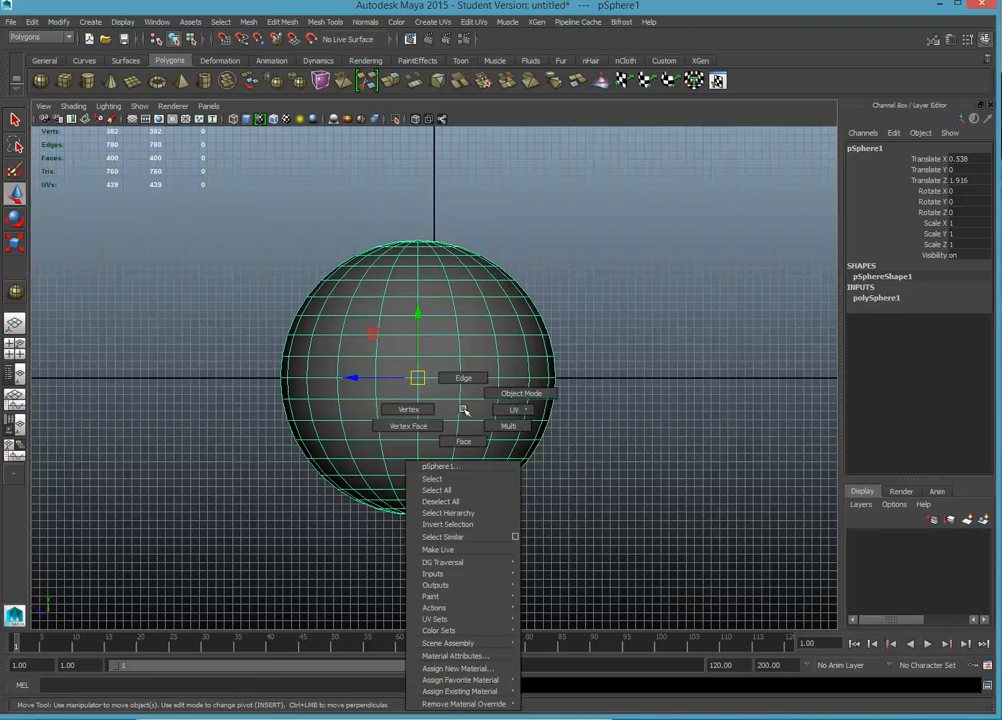
right_drag(497, 395, 463, 441)
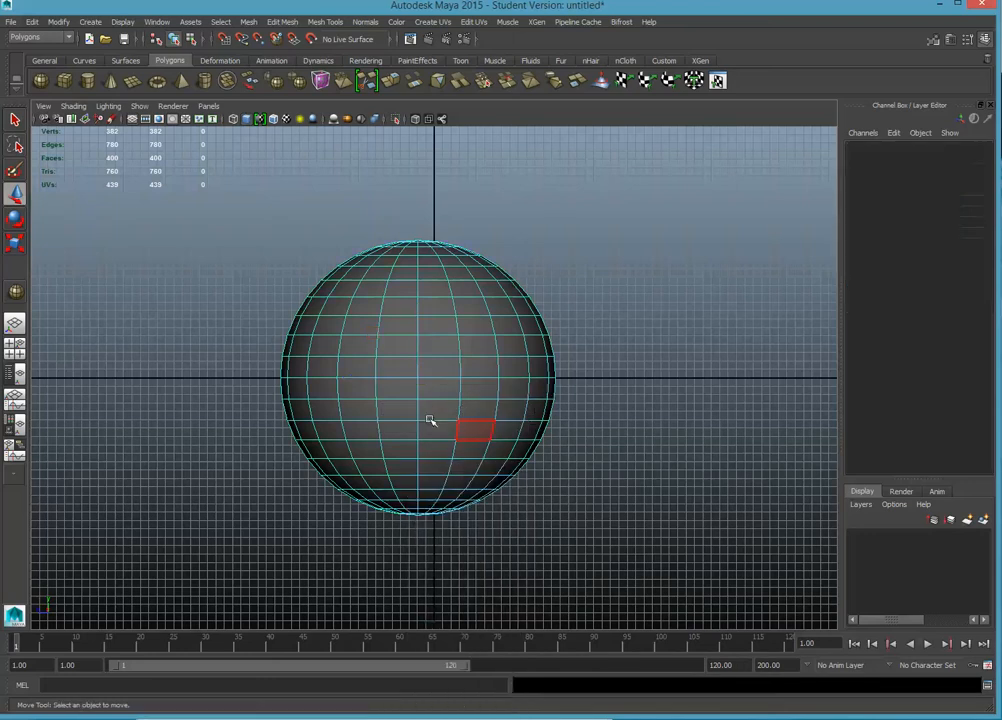
drag(232, 152, 414, 574)
key(Delete)
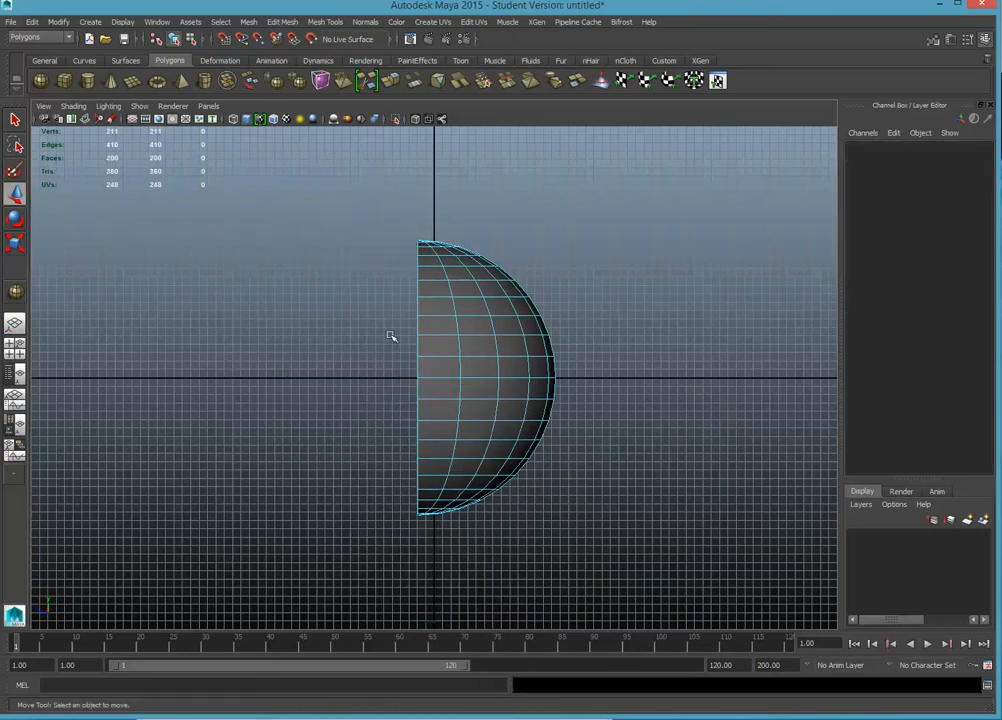
right_drag(438, 333, 482, 314)
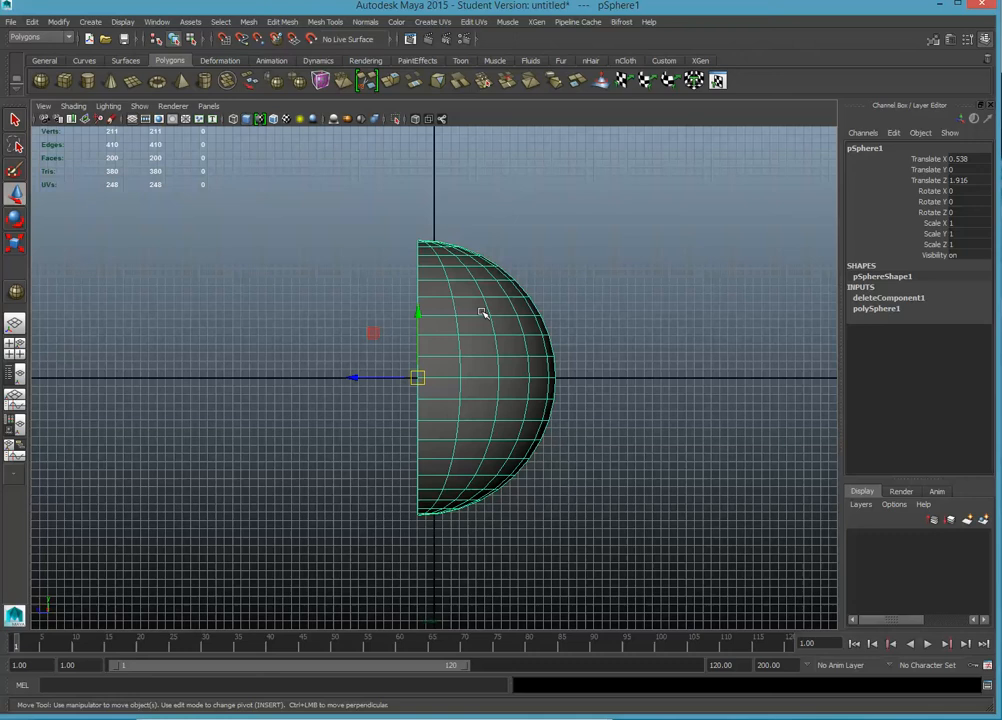
Step: Reset the Duplicate Special options to their default settings
click(32, 21)
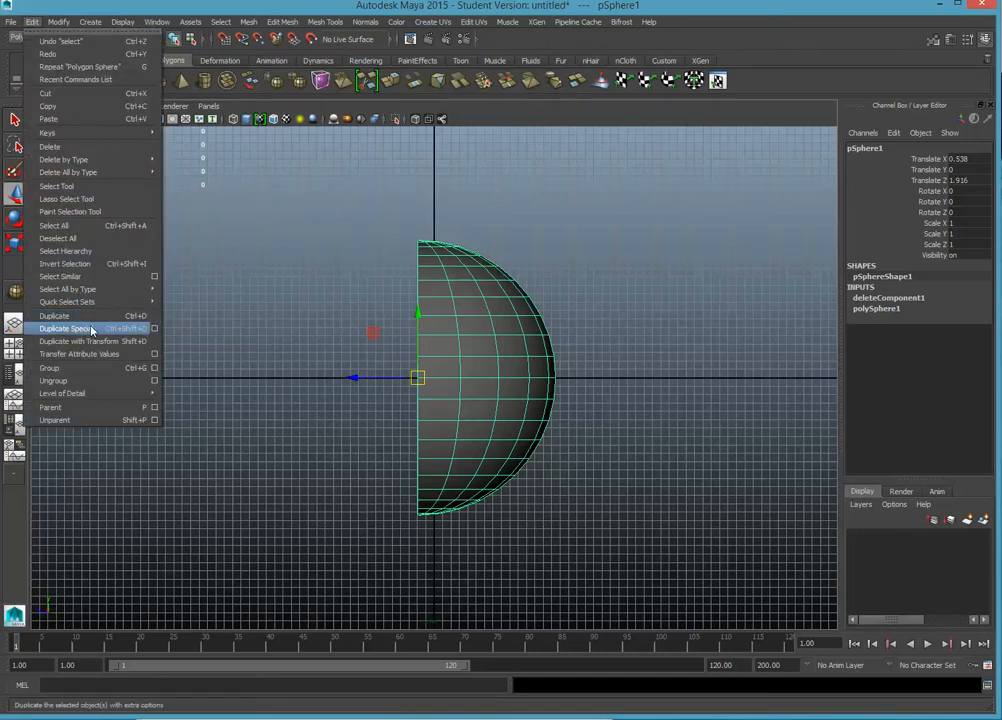
click(153, 328)
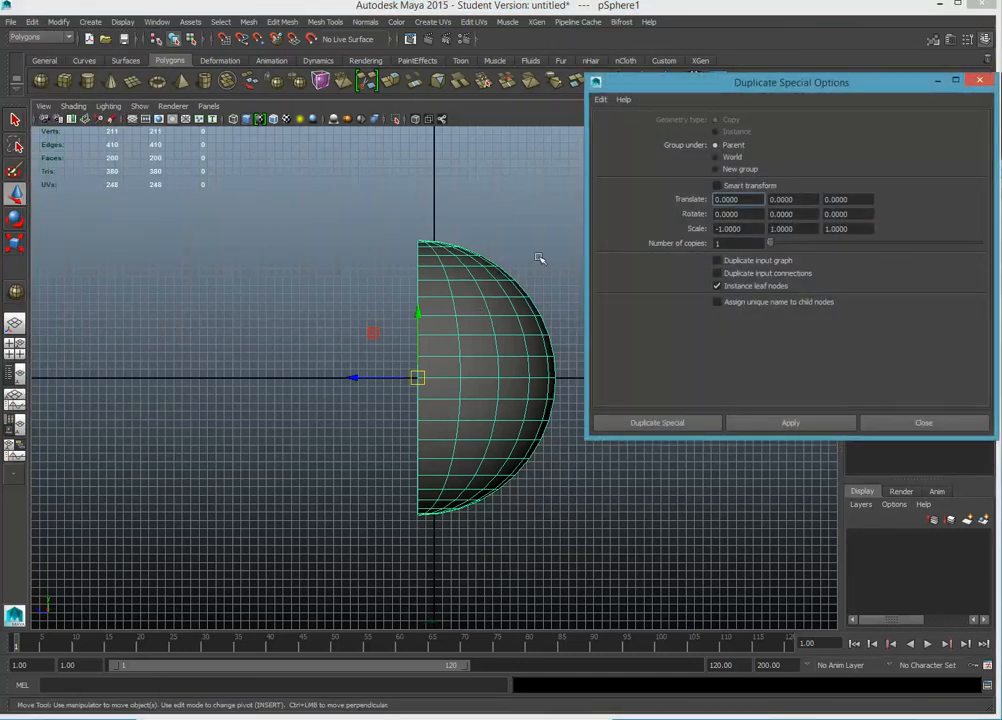
click(601, 100)
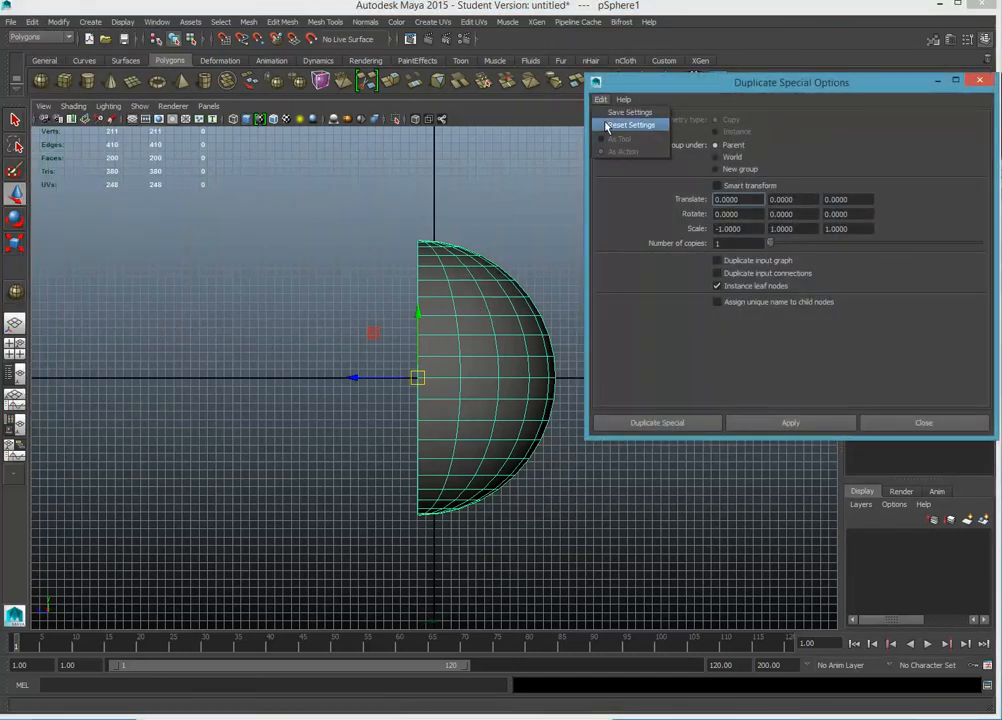
click(625, 126)
drag(754, 83, 731, 51)
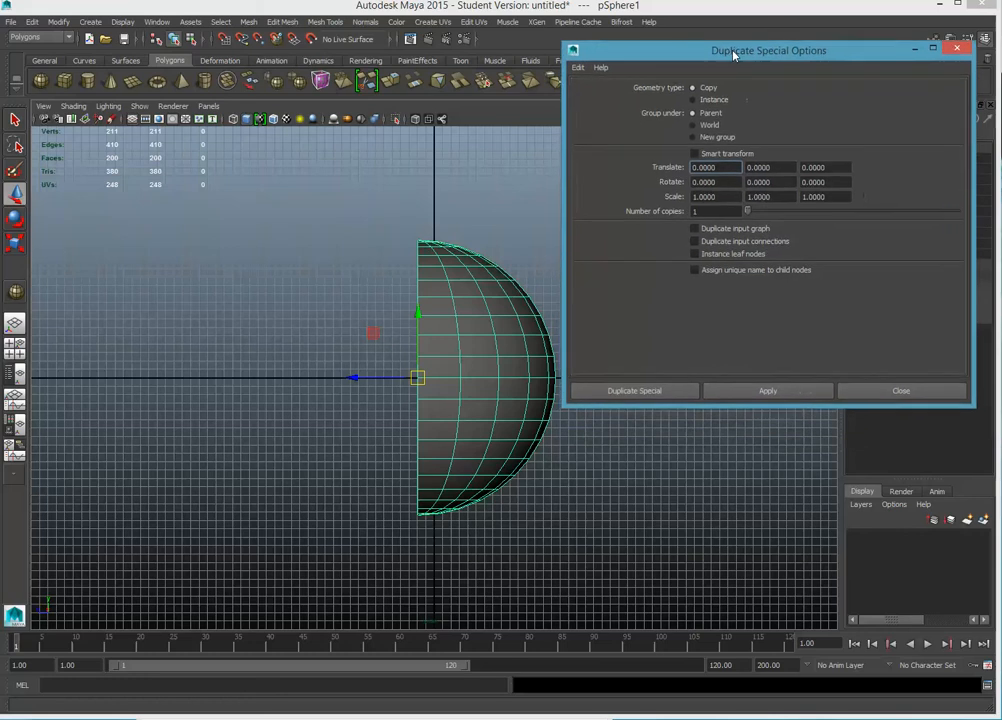
Step: Duplicate the half sphere once as an instance and move the duplicate along Z to about 23.4
click(693, 100)
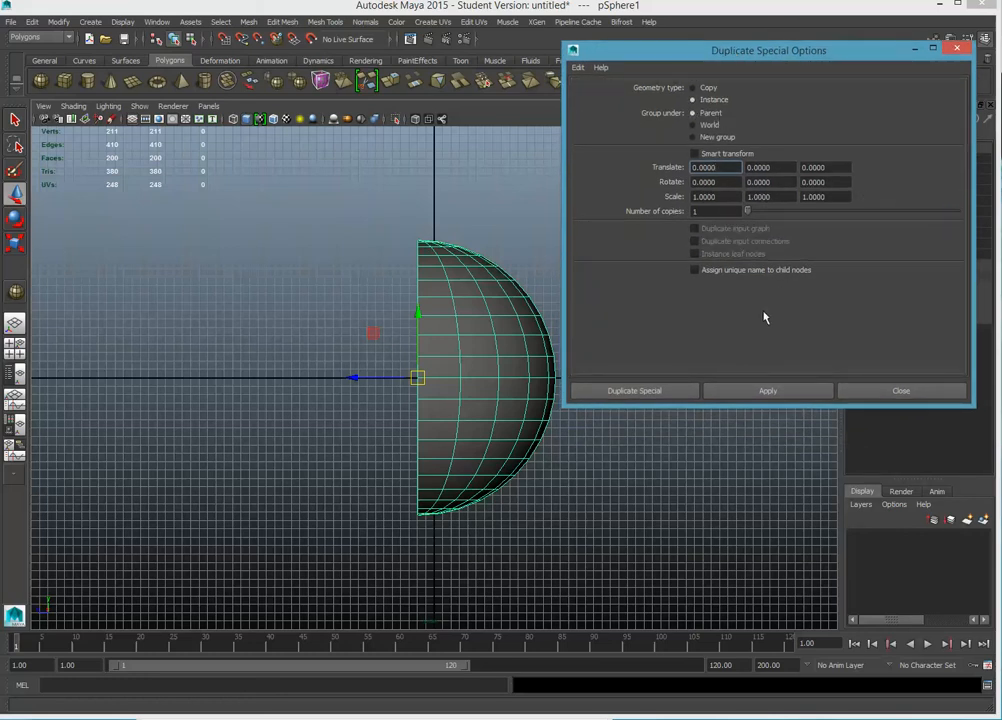
click(781, 396)
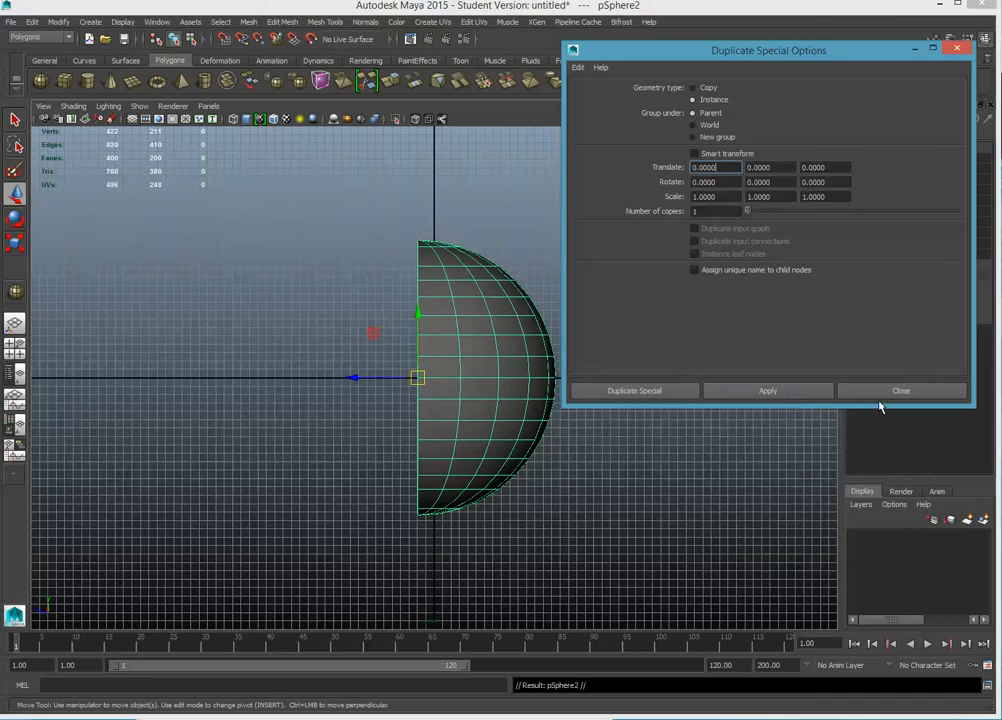
click(895, 392)
drag(387, 378, 206, 371)
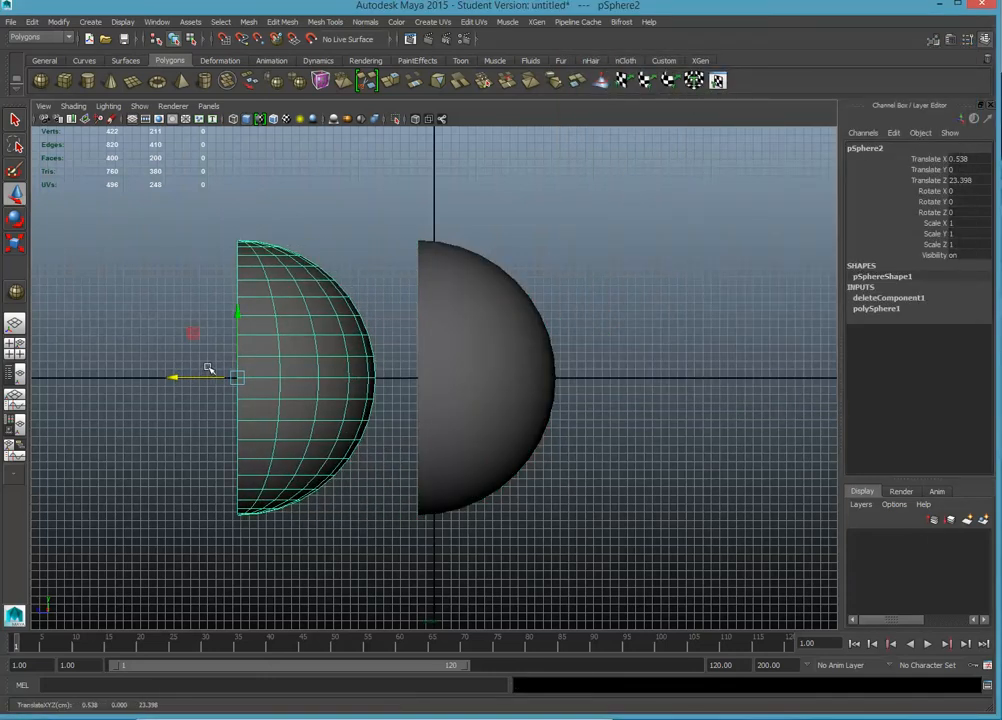
Step: Try moving the upper outer faces of the original half sphere outward and upward, and undo the move
click(492, 290)
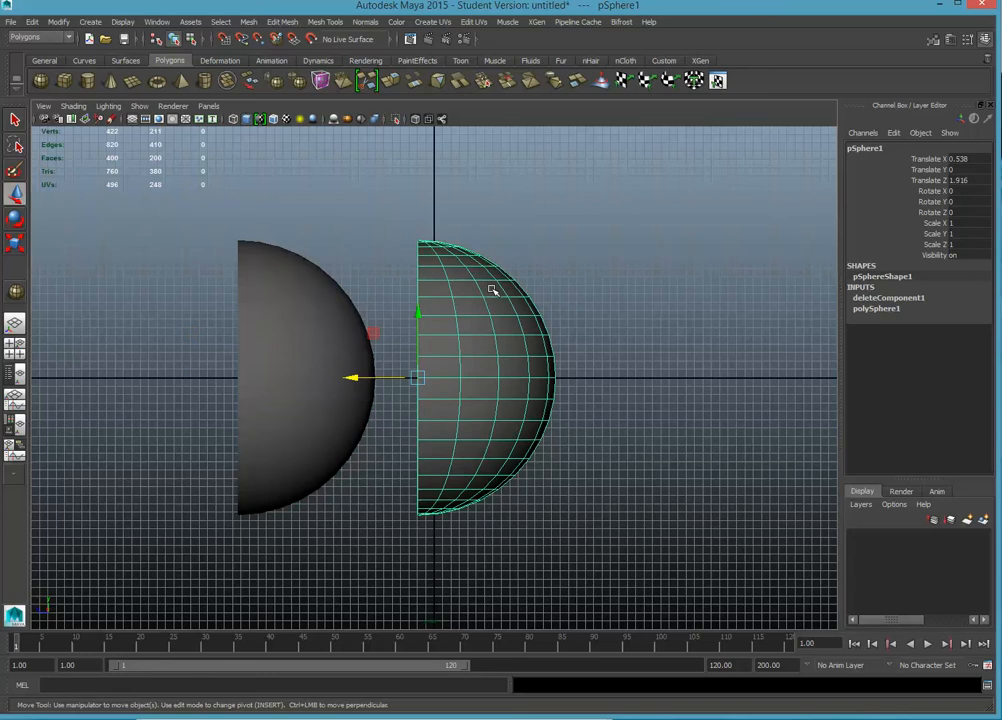
right_click(492, 290)
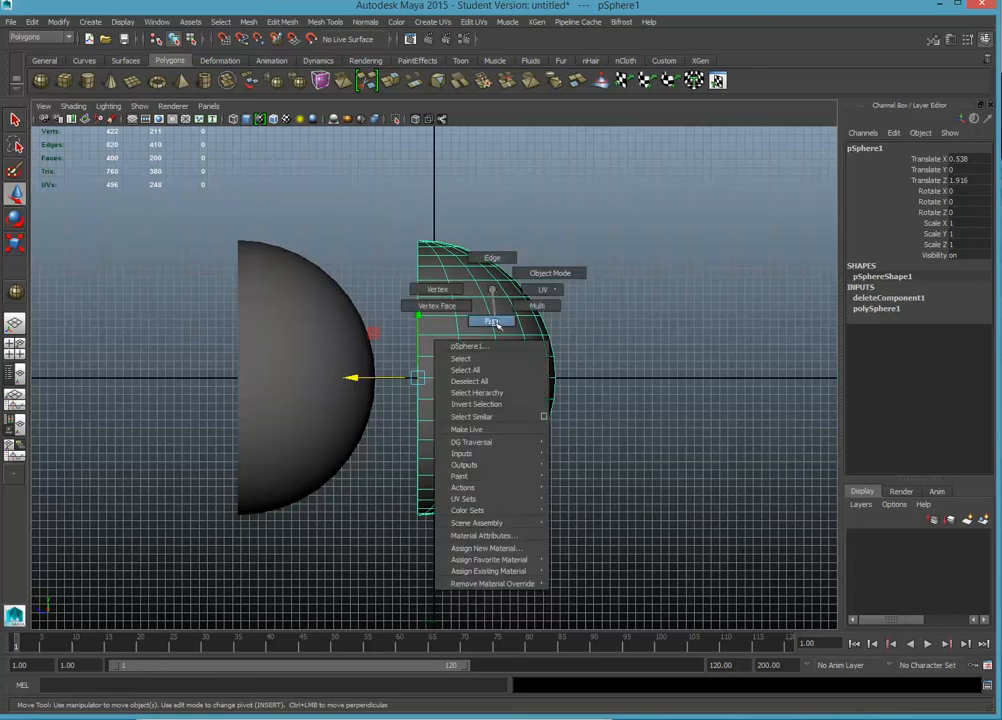
click(492, 320)
drag(600, 224, 485, 335)
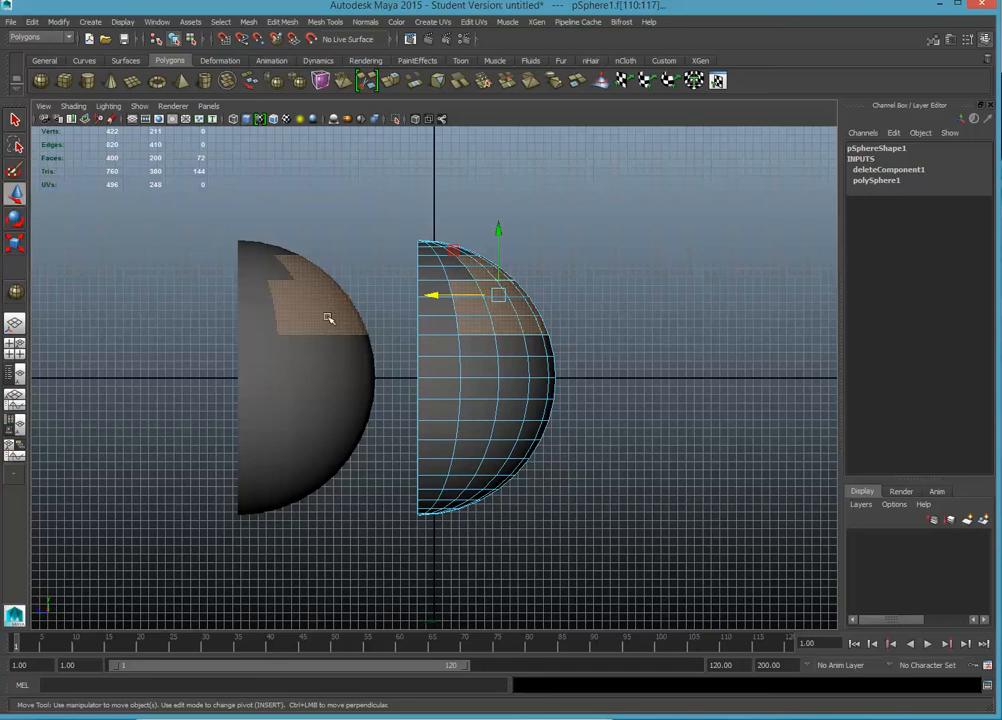
drag(503, 291, 592, 248)
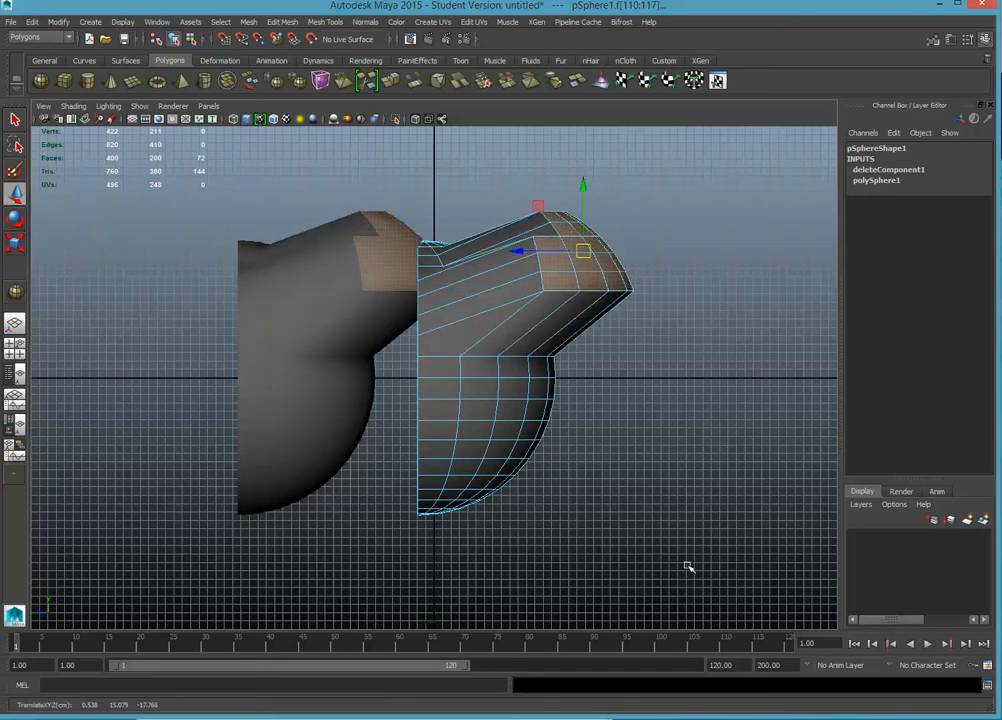
key(ctrl+z)
Step: Clear the face selection and return the original half sphere to object mode, selected as a whole
click(645, 515)
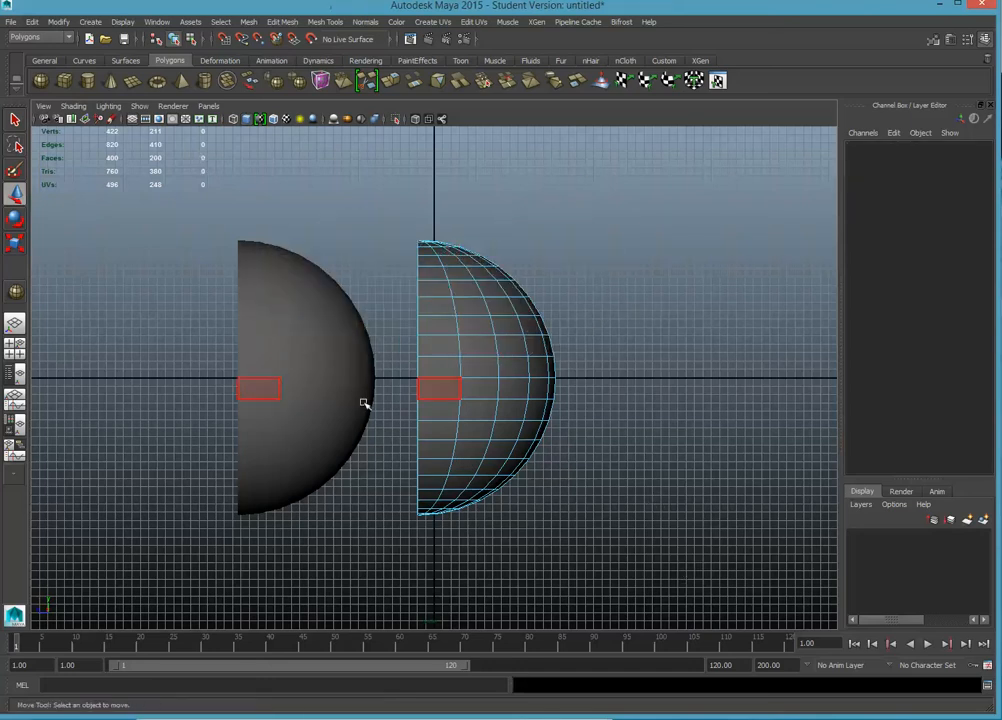
right_drag(461, 364, 500, 342)
click(490, 350)
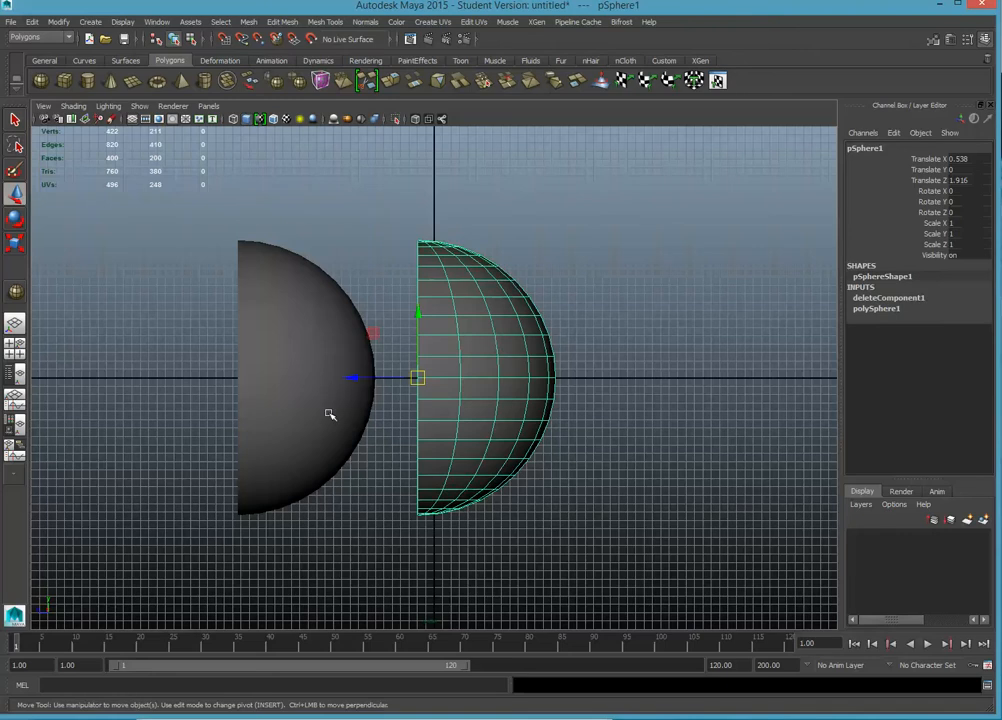
Step: Rotate the duplicate half sphere to -180 degrees around Y so it mirrors the original
click(320, 385)
click(15, 217)
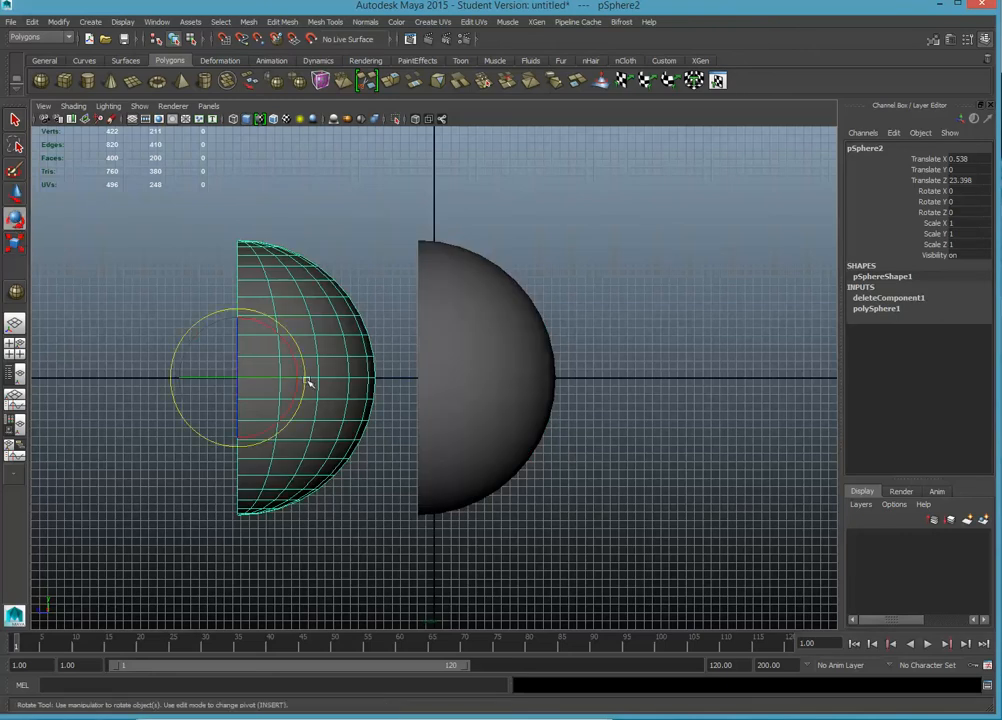
drag(280, 385, 225, 386)
double_click(971, 203)
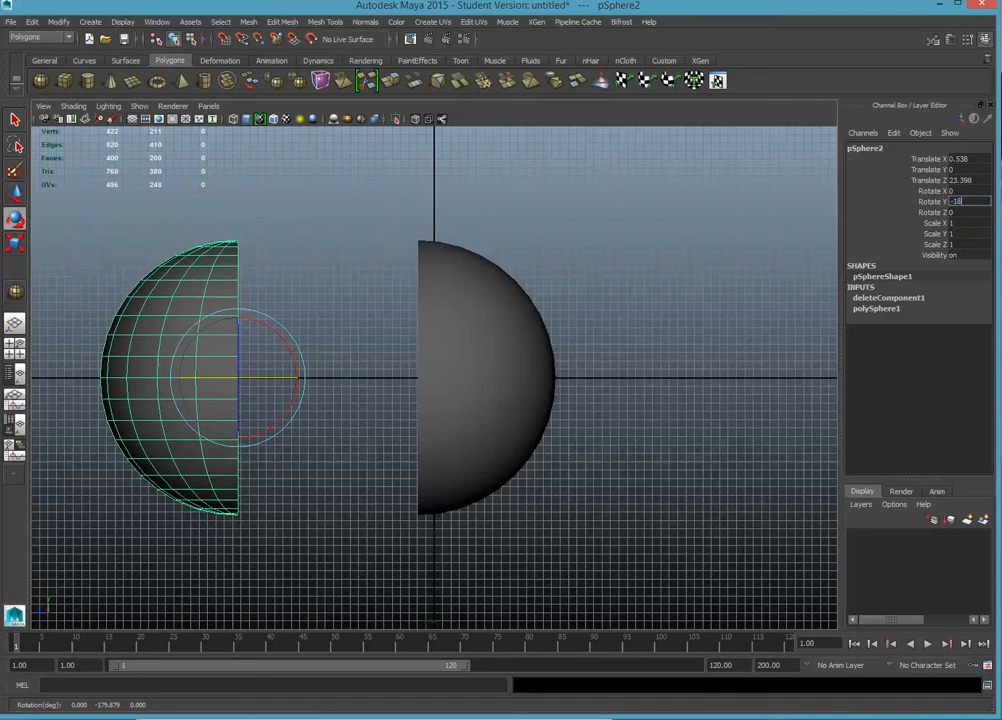
key(Return)
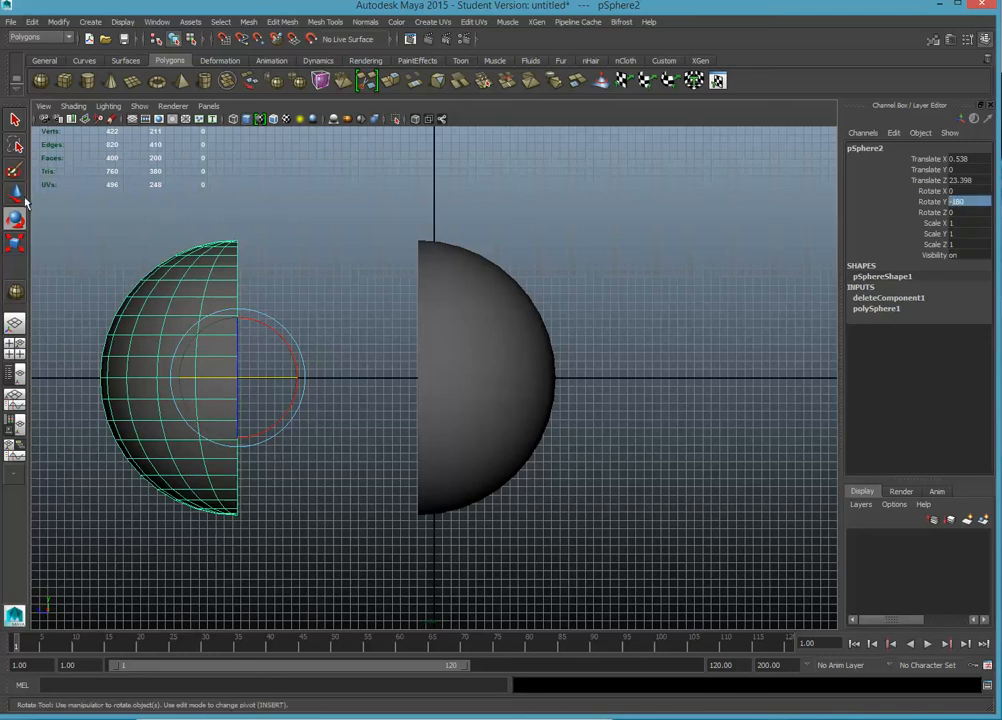
Step: Move the duplicate half sphere along Z to 1.916 so its flat side meets the original's
click(16, 194)
drag(185, 388, 363, 388)
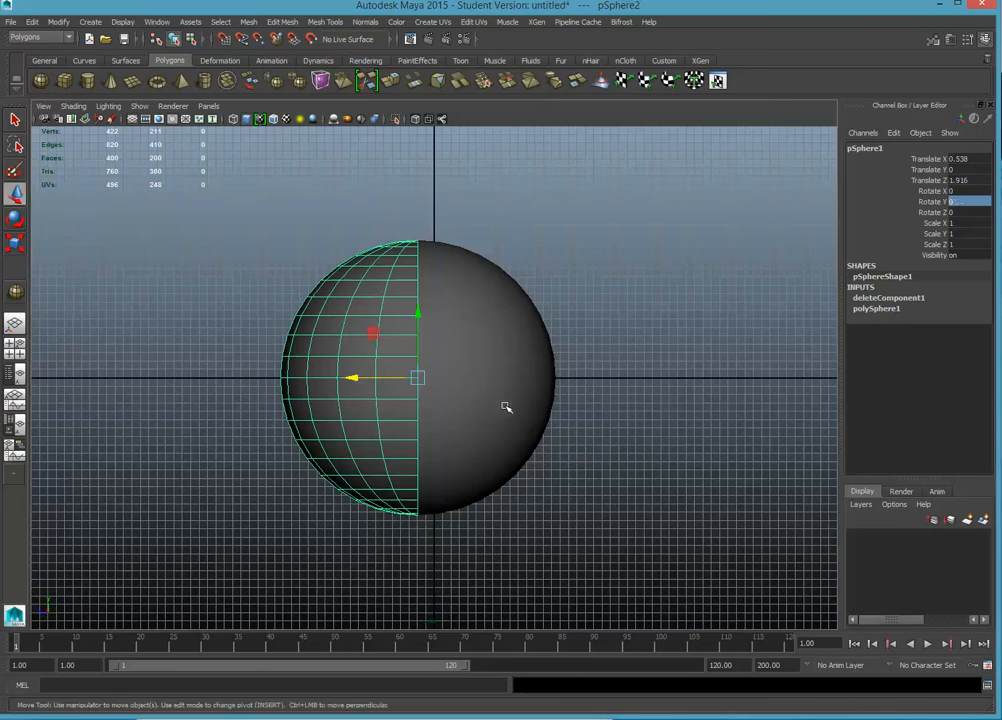
Step: Select the upper outer vertices of the original half sphere and move them outward and upward into an ear-like bump
click(634, 410)
click(540, 369)
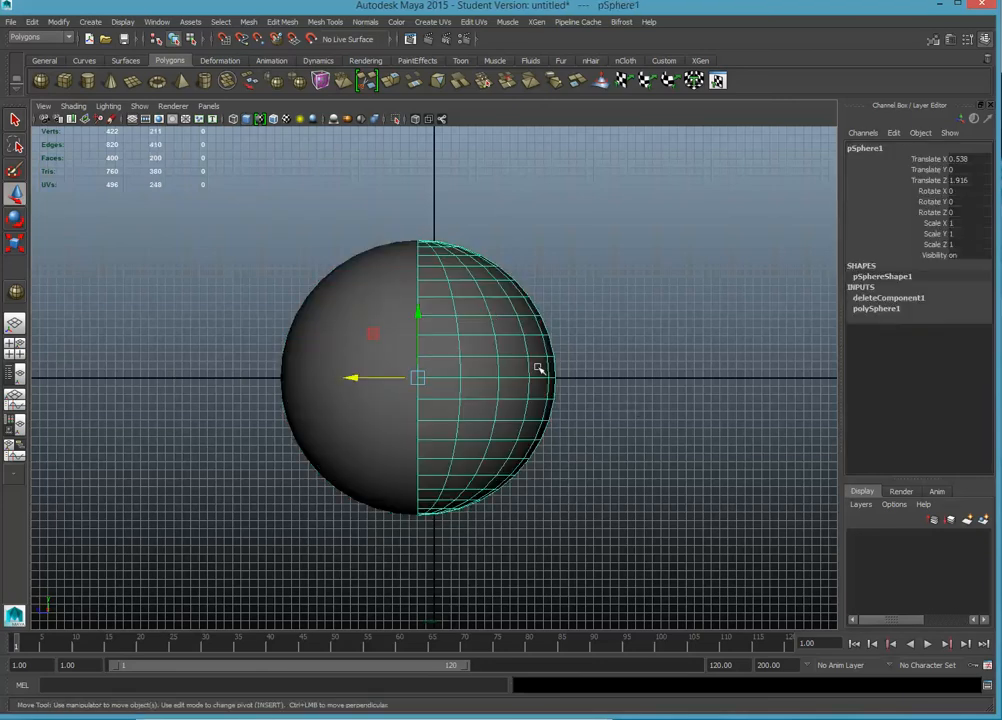
right_drag(491, 312, 436, 312)
mouse_move(547, 229)
mouse_down()
mouse_move(470, 301)
mouse_move(539, 243)
mouse_up()
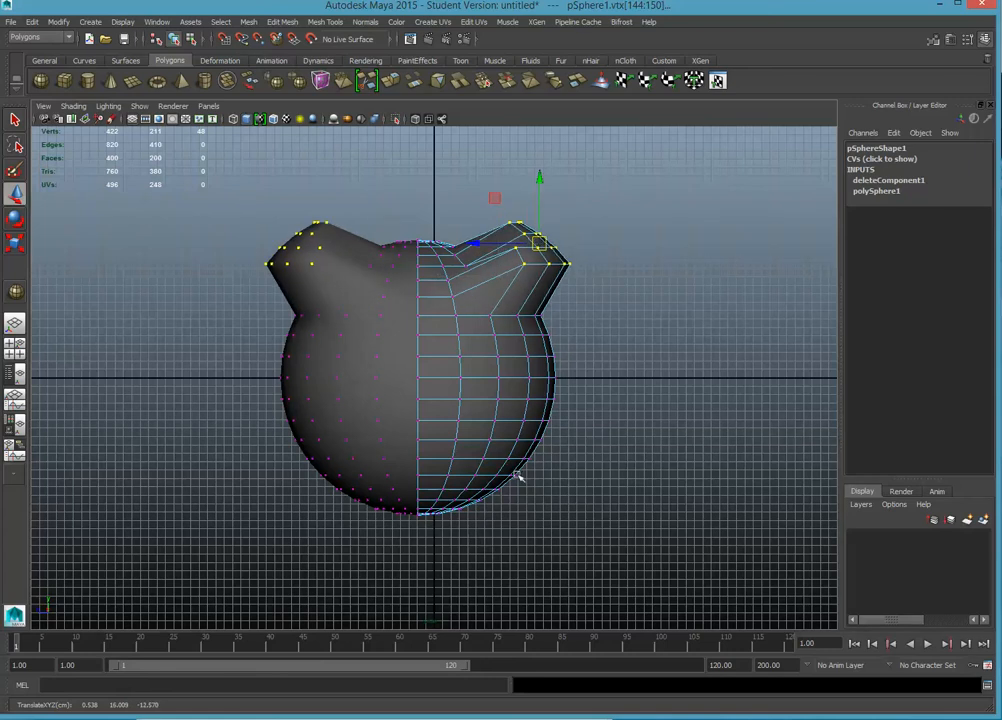
Step: Rotate the selected ear vertices slightly and try scaling them
click(16, 220)
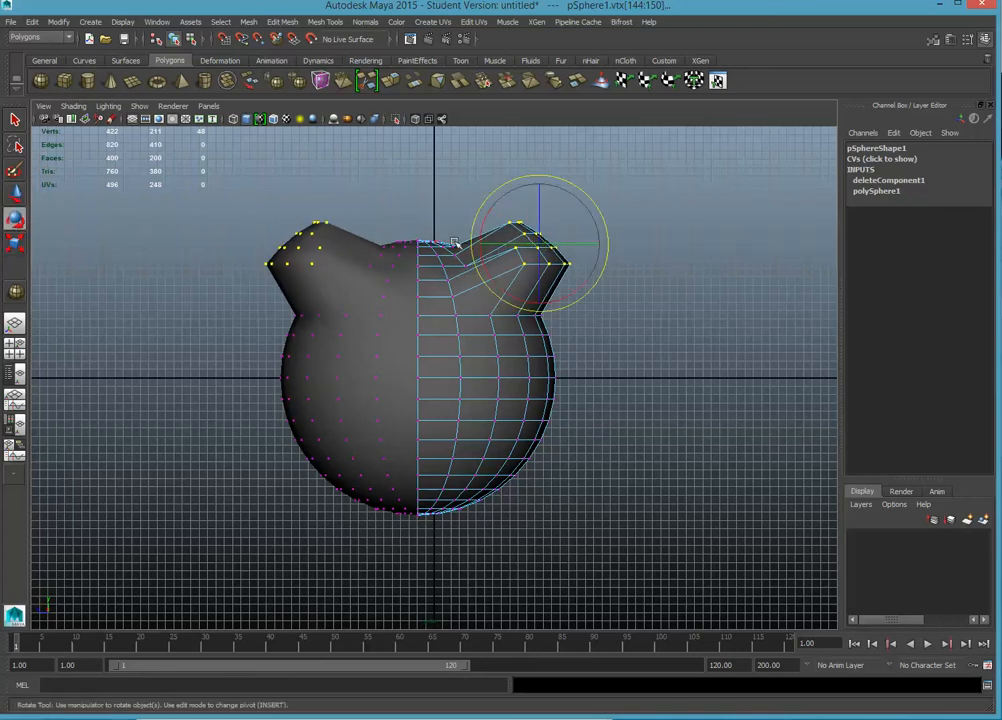
mouse_move(530, 218)
mouse_down()
mouse_move(528, 208)
mouse_move(537, 212)
mouse_move(530, 220)
mouse_up()
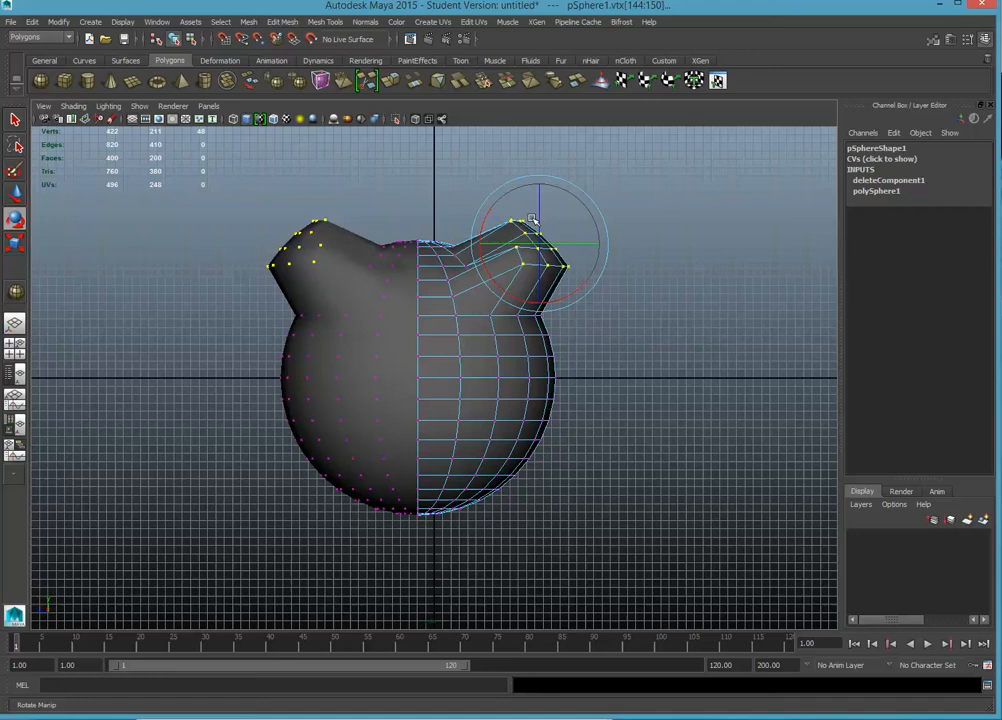
click(14, 244)
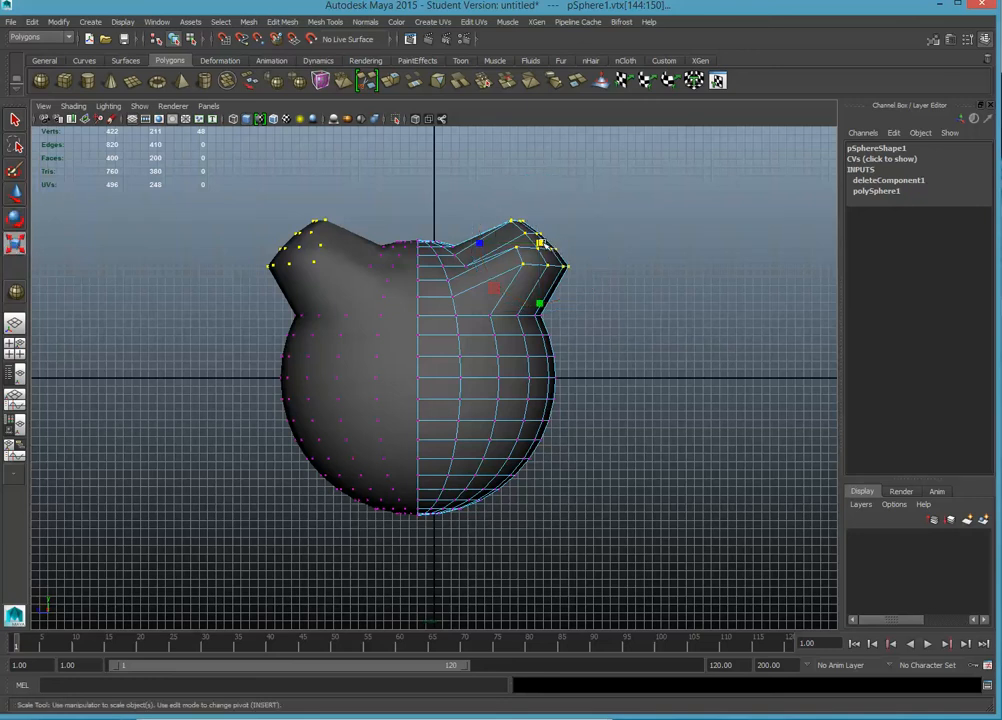
mouse_move(543, 245)
mouse_down()
mouse_move(568, 228)
mouse_move(537, 239)
mouse_move(543, 245)
mouse_up()
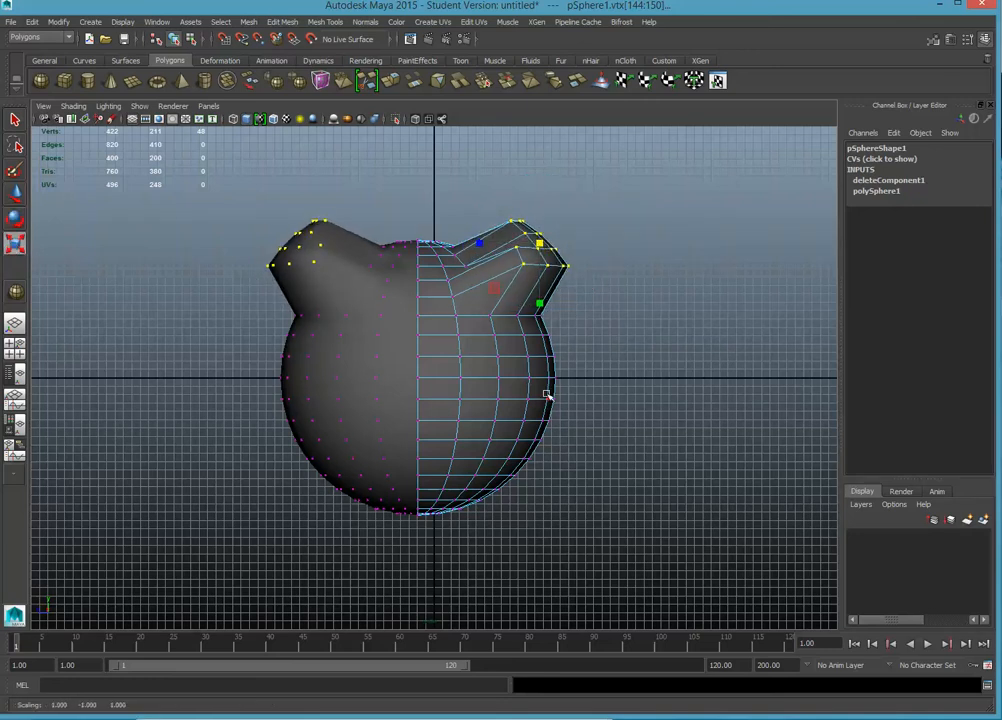
Step: Select the outer side edges at the original half's middle and move them outward and downward
right_drag(547, 394, 547, 360)
drag(611, 327, 512, 420)
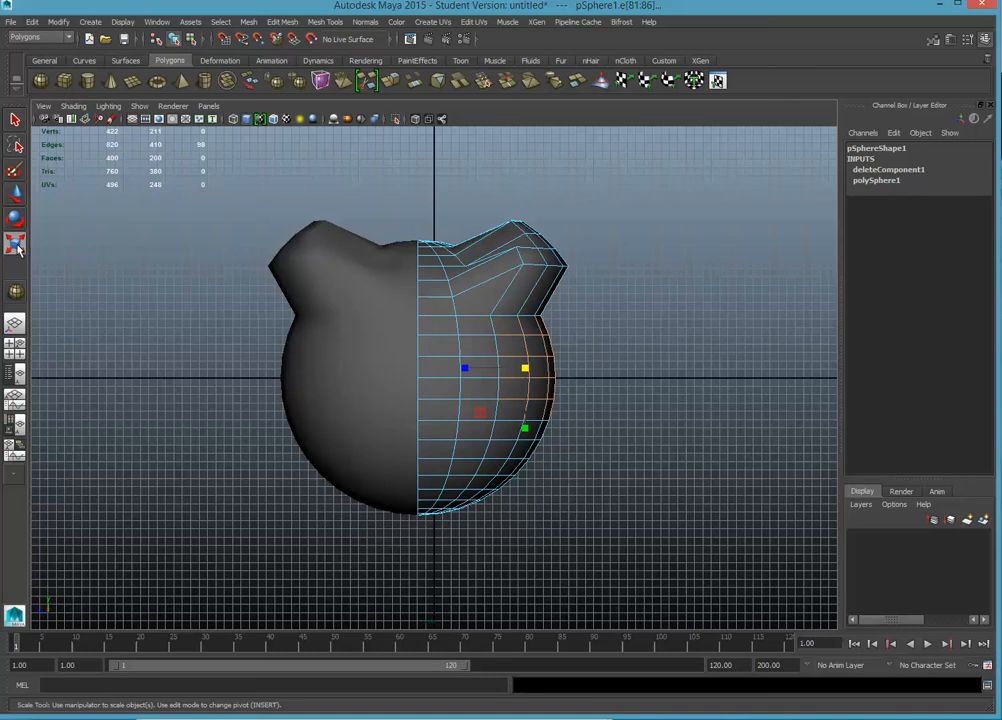
key(w)
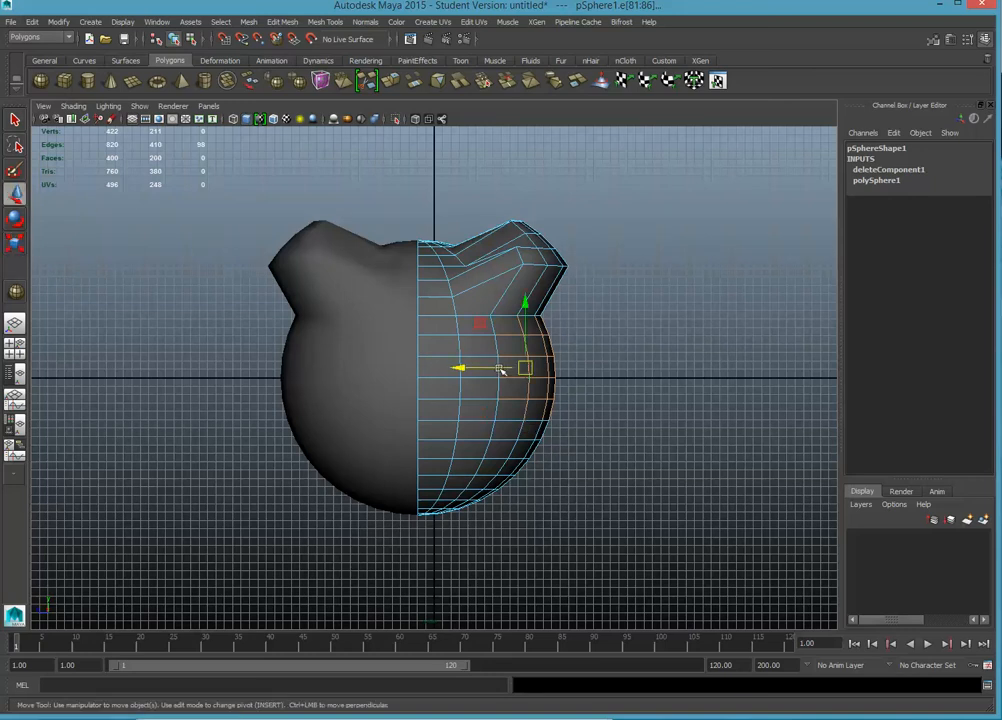
drag(505, 369, 538, 370)
drag(563, 308, 563, 347)
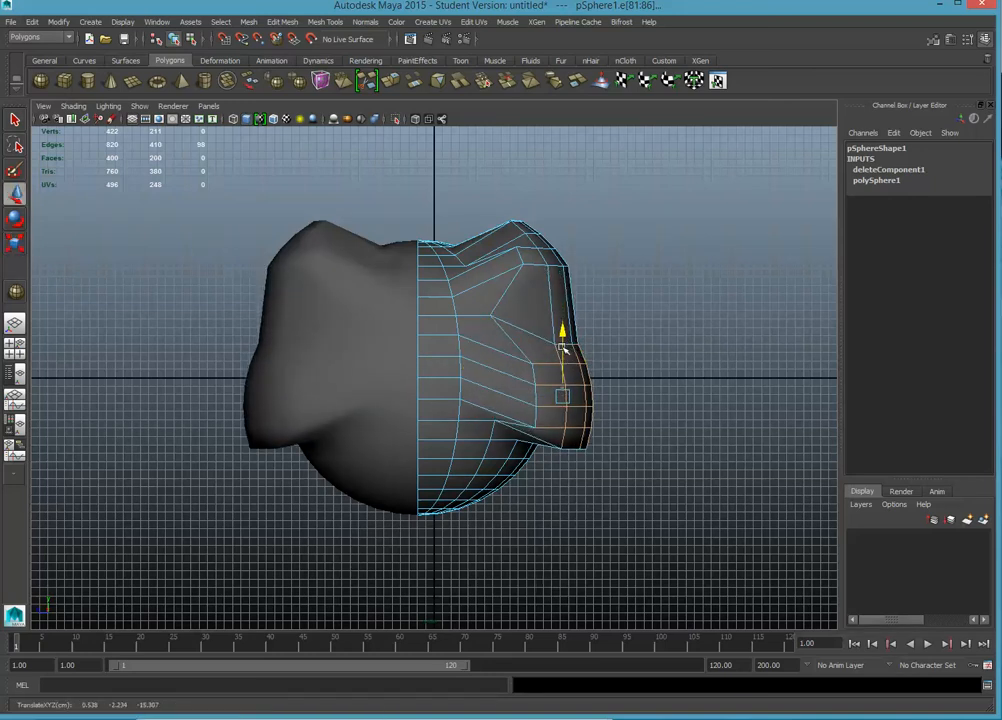
Step: Pull the lower outer faces of the original half outward and slightly downward, undoing a first attempt, and clear the selection
right_click(473, 478)
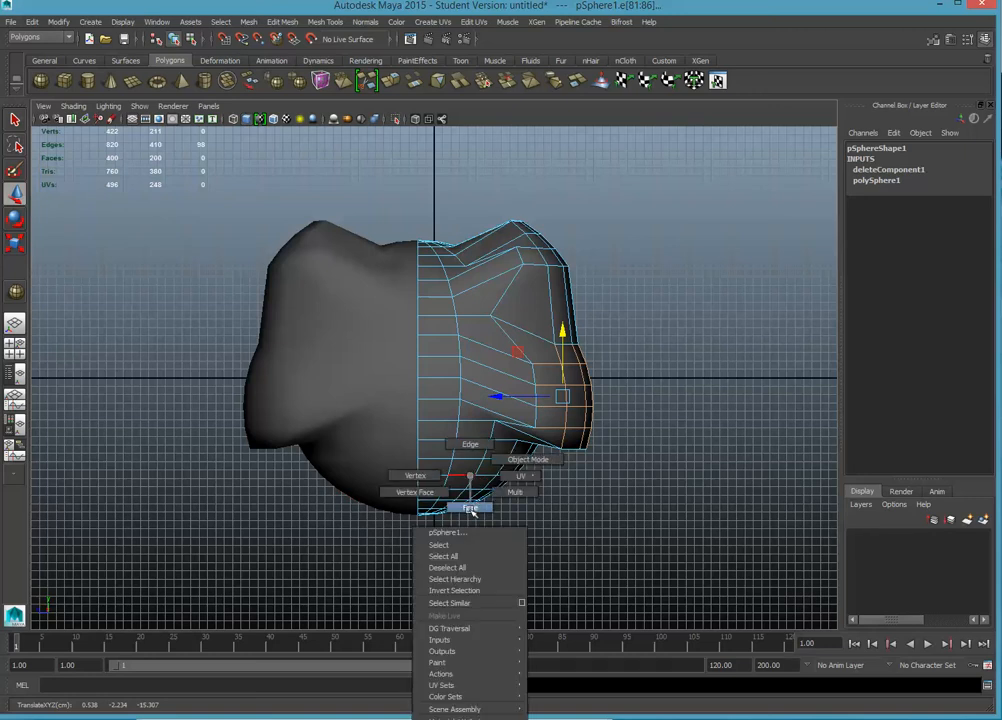
click(471, 509)
mouse_move(526, 543)
mouse_down()
mouse_move(456, 474)
mouse_move(513, 524)
mouse_up()
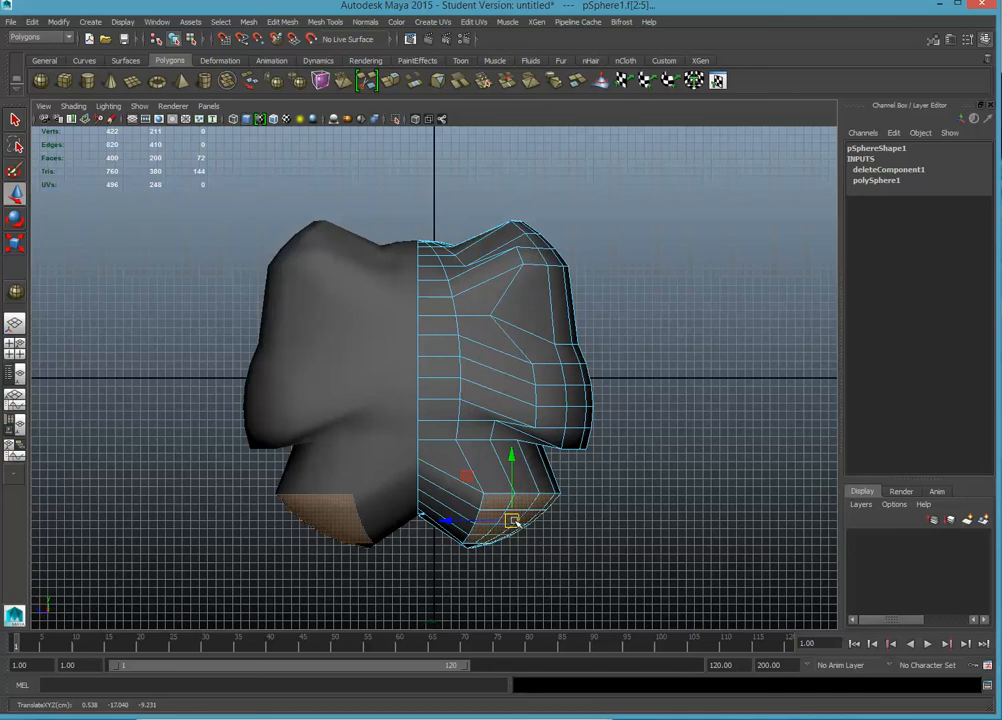
key(ctrl+z)
drag(537, 469, 546, 500)
click(671, 465)
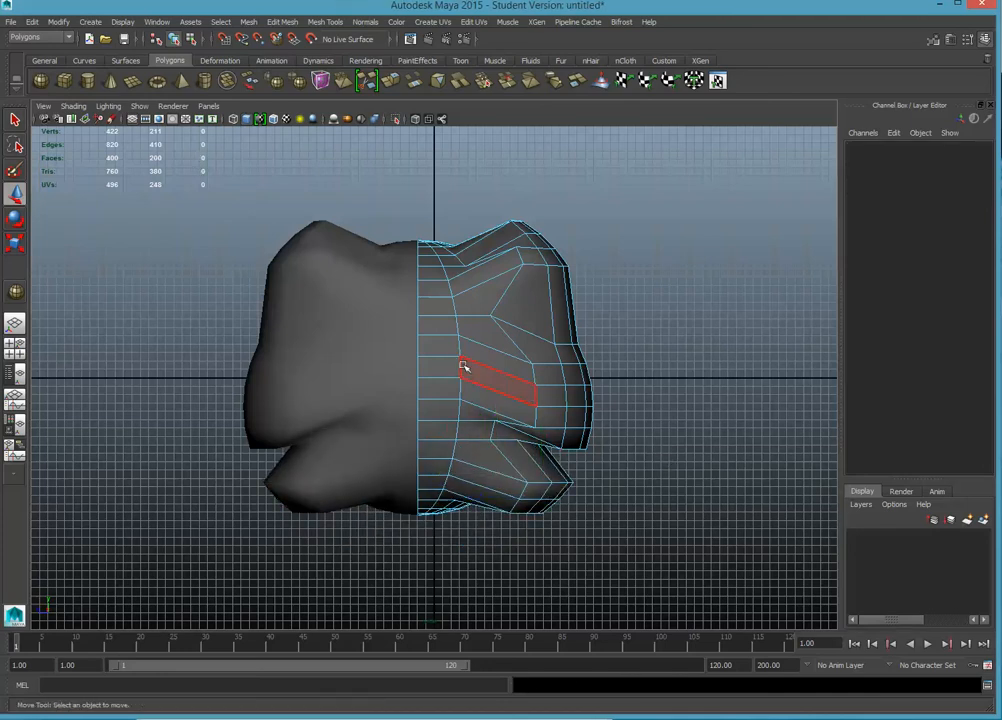
Step: Return the original half to object mode and select both halves together
right_drag(463, 365, 510, 349)
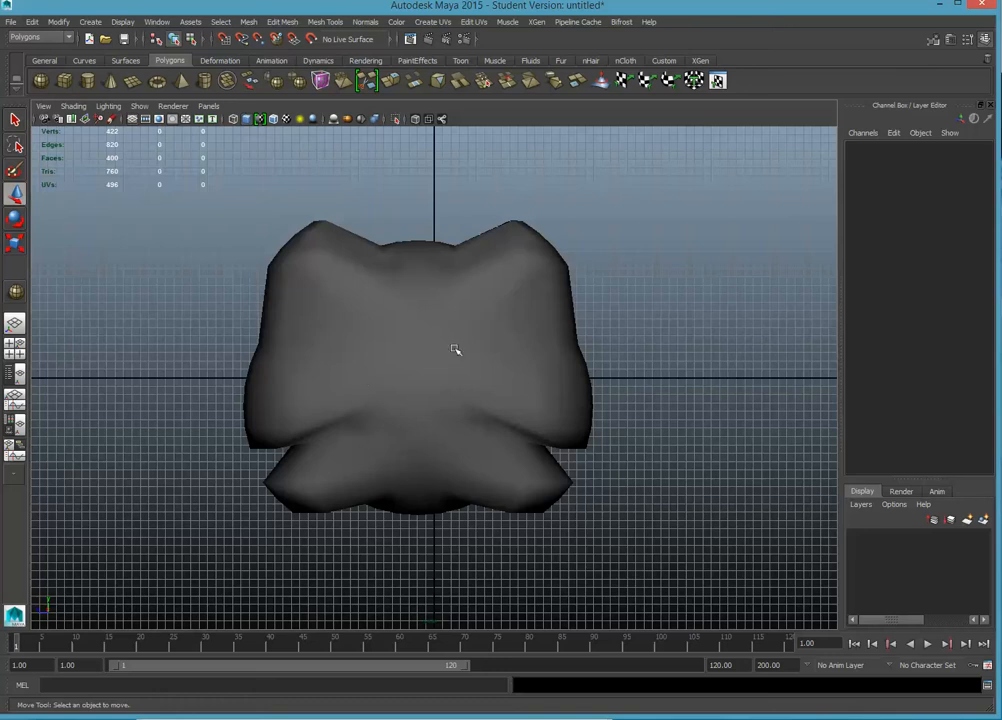
click(555, 328)
click(338, 320)
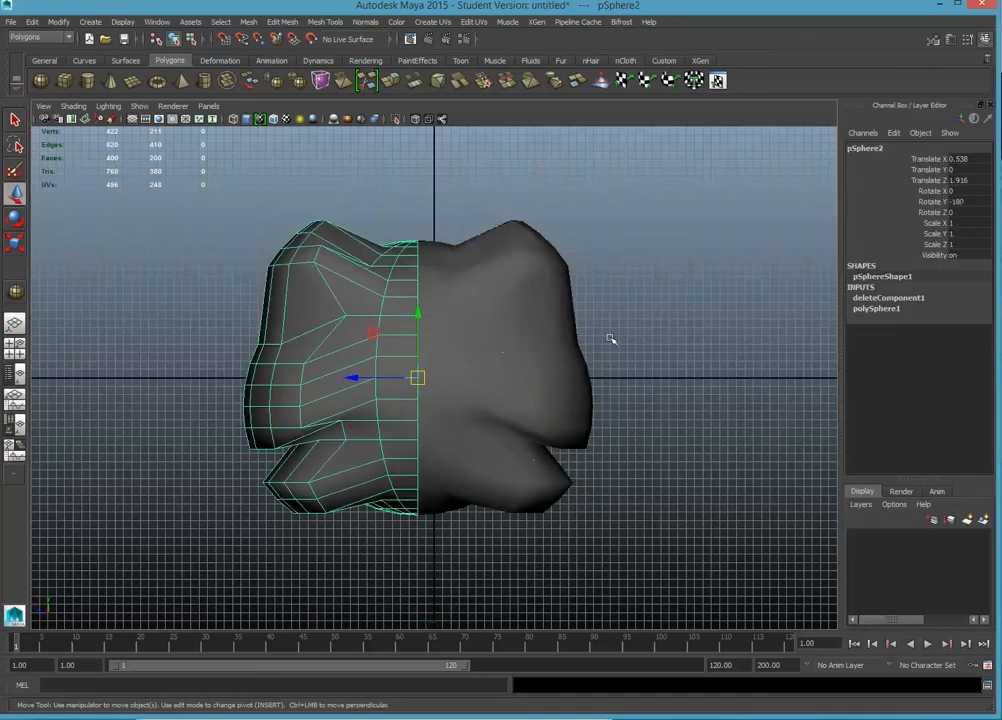
drag(503, 264, 252, 337)
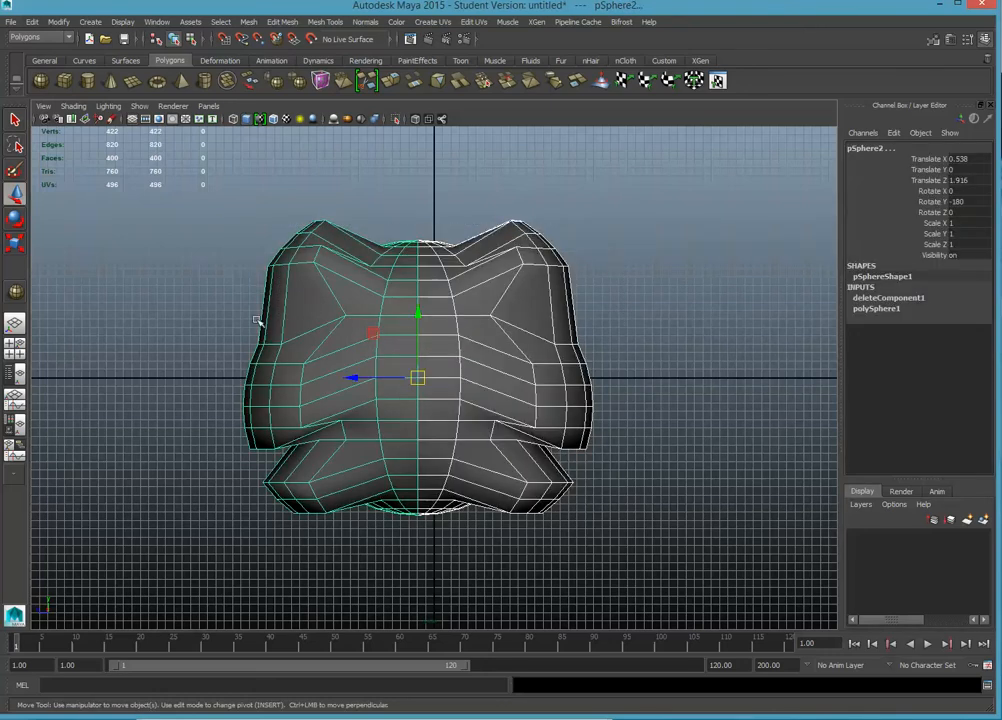
Step: Delete the construction history of both halves and combine them into a single mesh
click(31, 21)
mouse_move(110, 159)
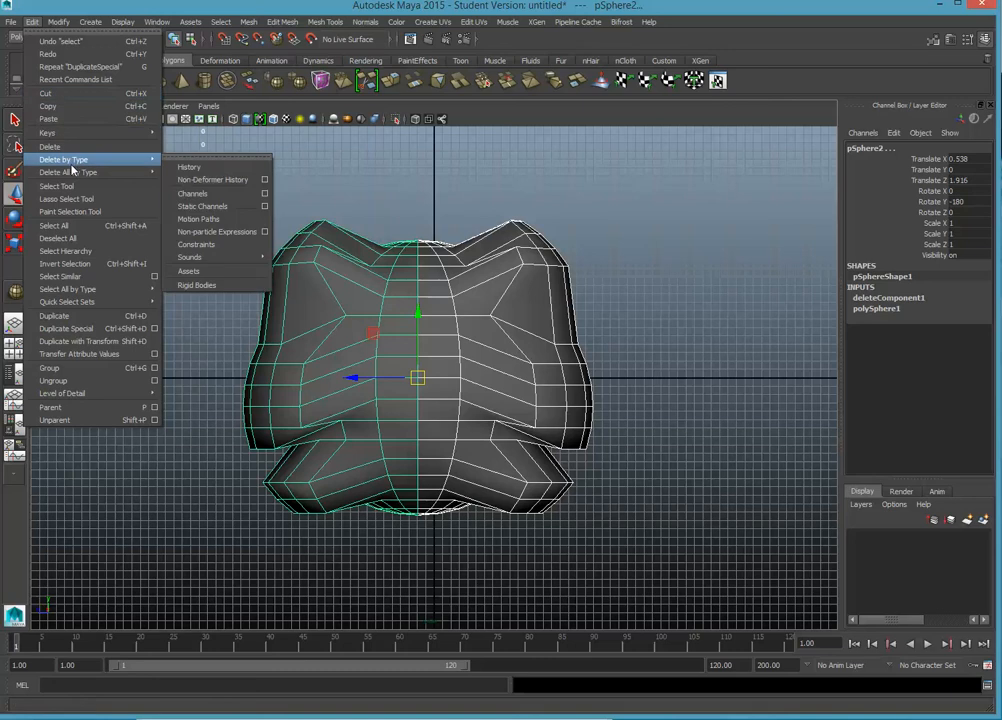
click(220, 169)
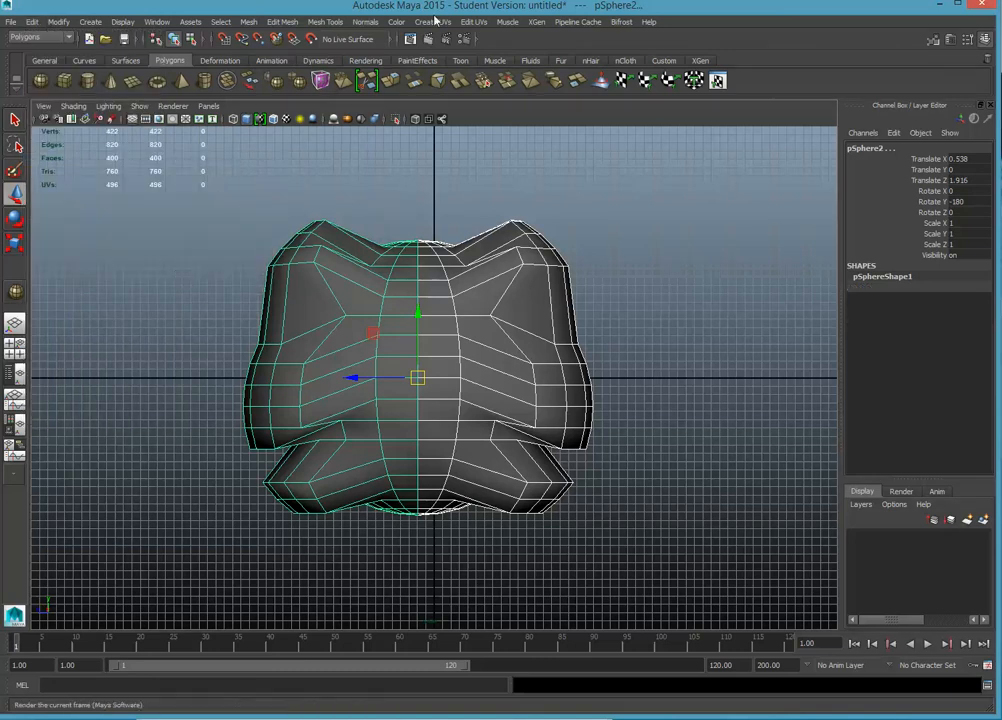
click(248, 22)
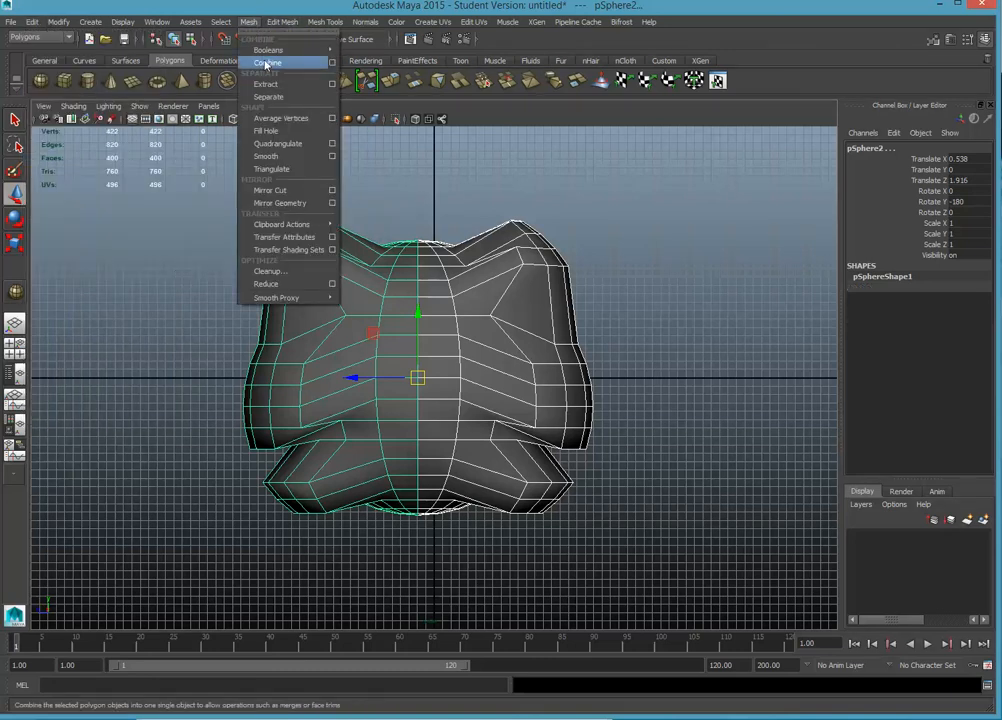
click(266, 63)
Step: Put the combined mesh in vertex mode and show it framed in the full-size perspective view
scroll(291, 291, up, 6)
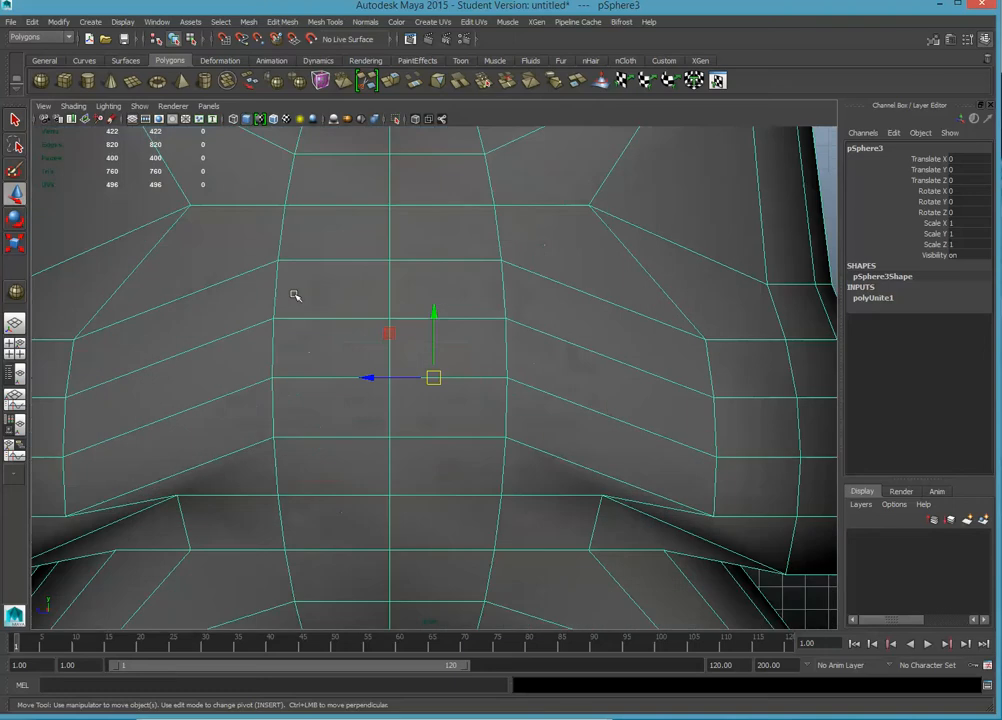
right_drag(440, 265, 401, 262)
scroll(396, 274, down, 6)
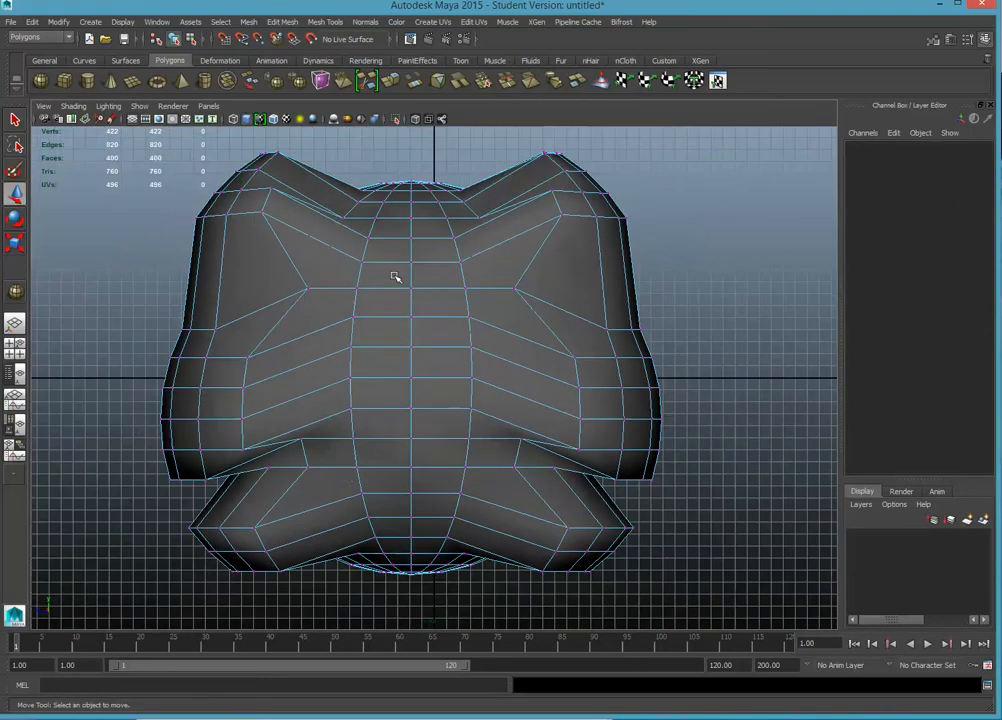
alt+drag(396, 275, 405, 309)
key(space)
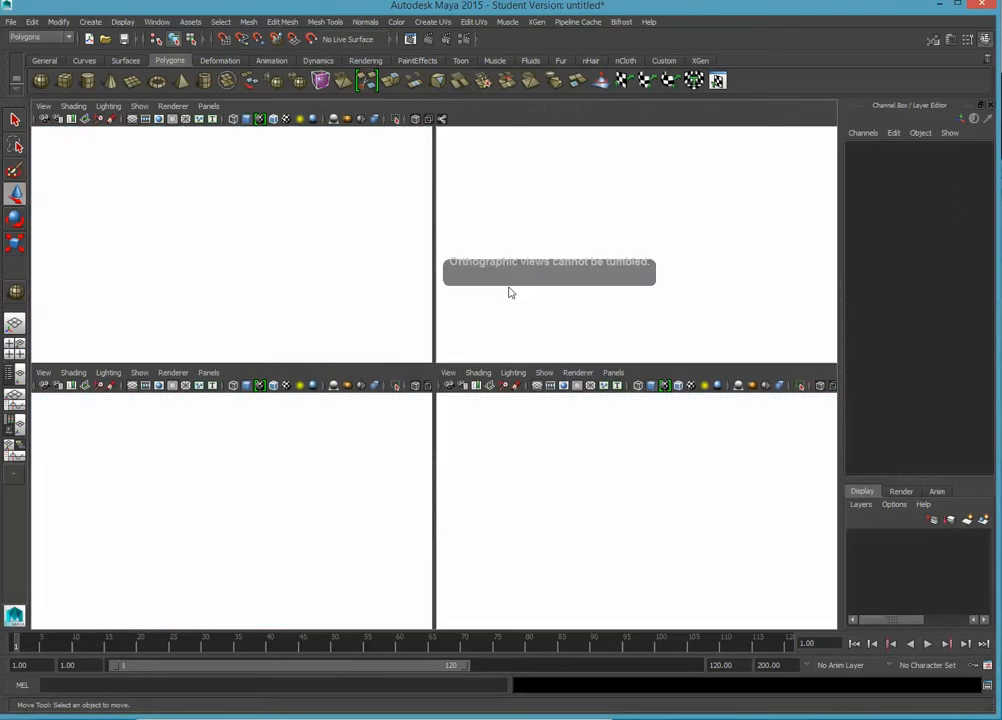
key(space)
key(f)
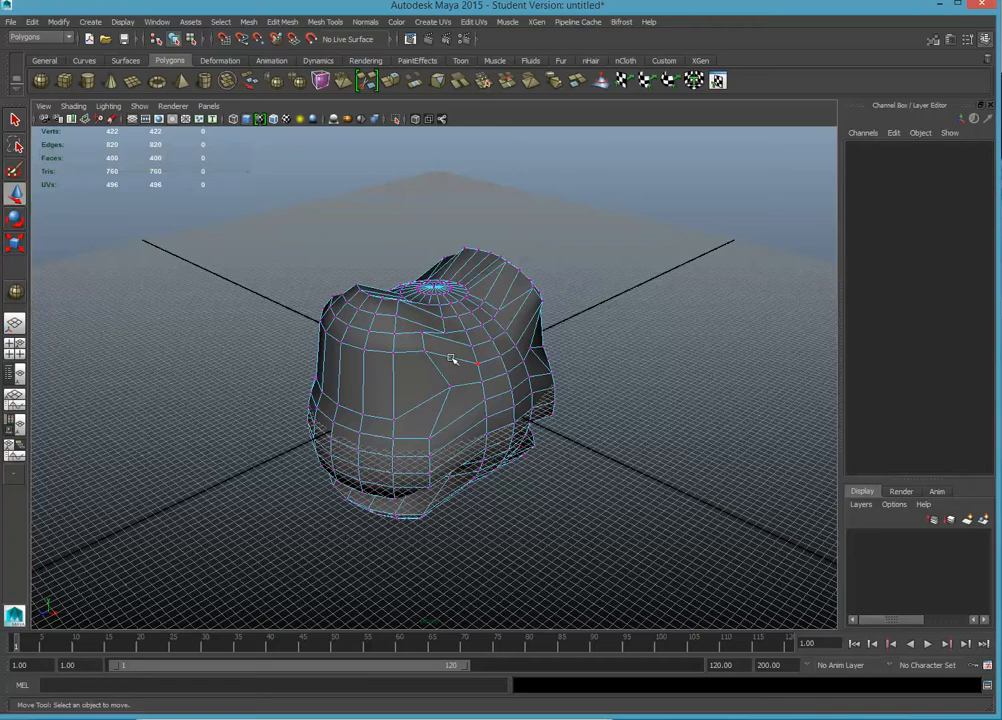
Step: Merge overlapping vertices along the centre seam of the combined mesh with the Merge Vertex Tool
scroll(454, 356, up, 8)
scroll(506, 347, down, 8)
alt+drag(510, 347, 371, 284)
click(586, 320)
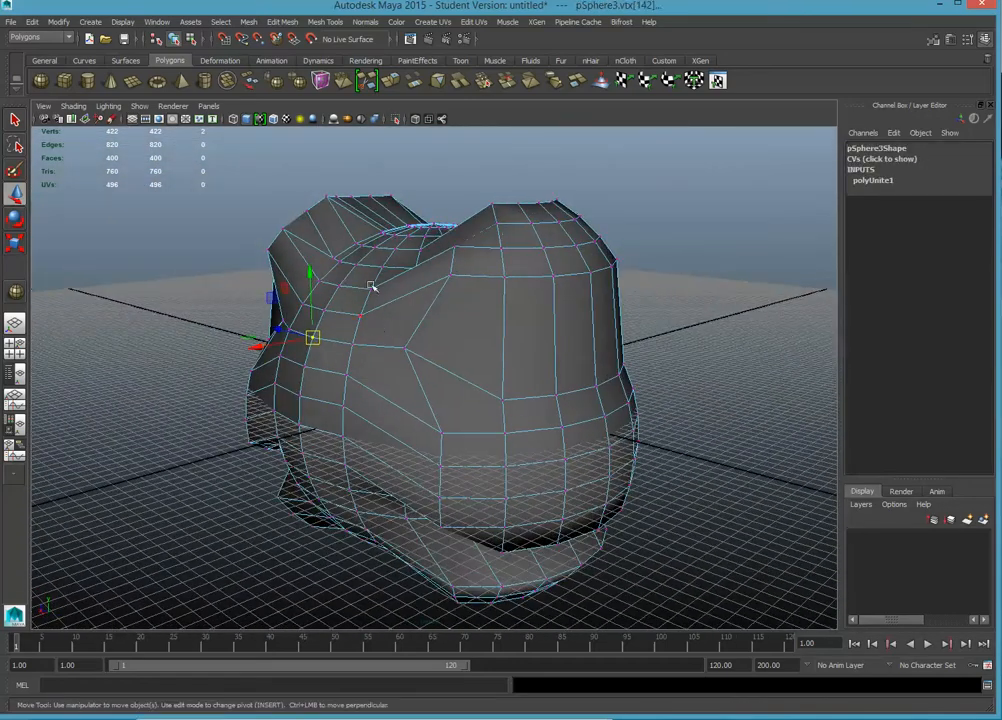
click(256, 24)
mouse_move(294, 22)
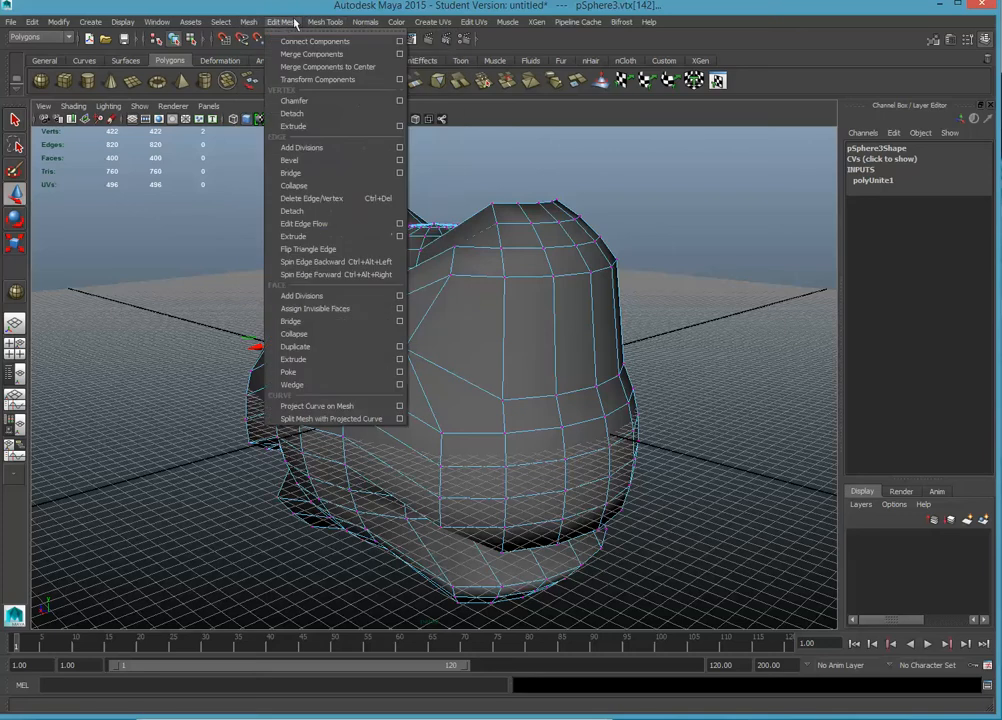
mouse_move(334, 22)
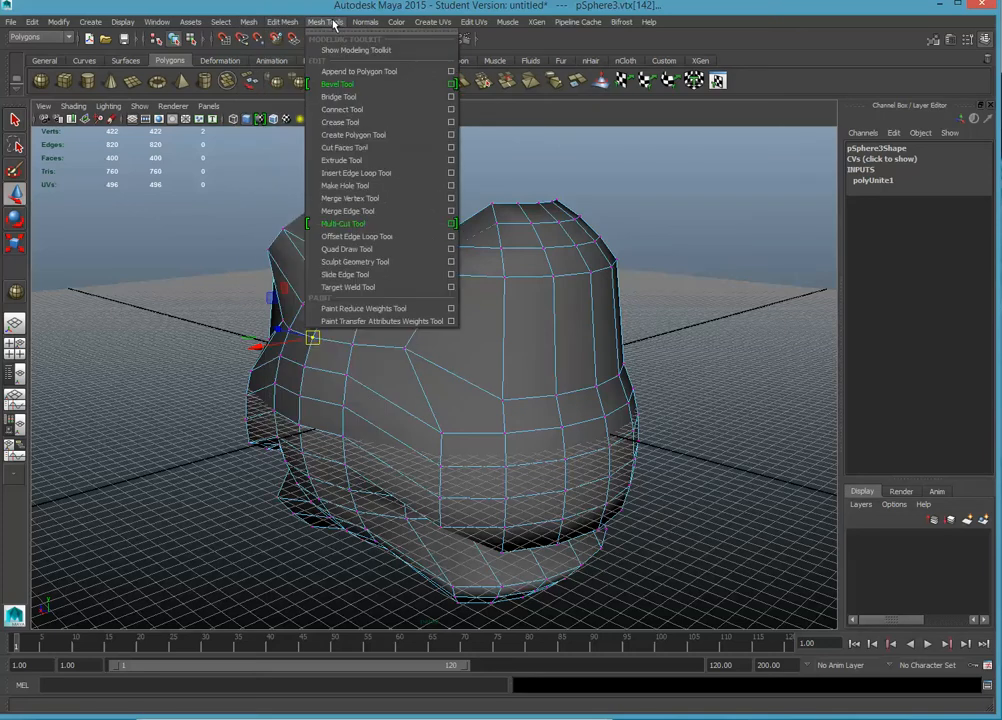
click(369, 199)
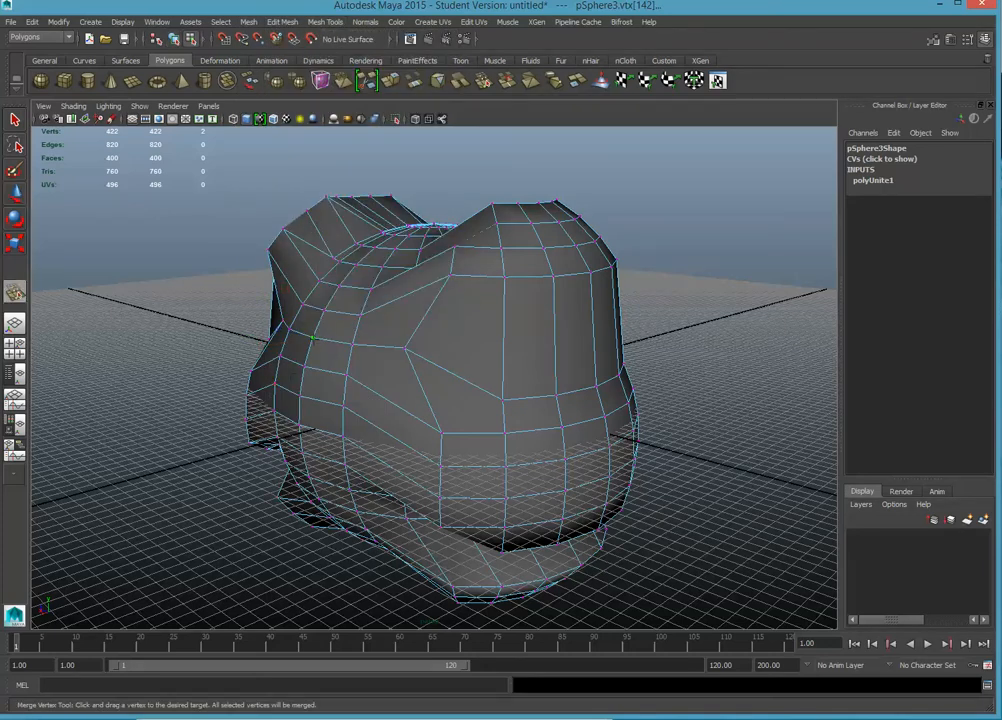
mouse_move(313, 338)
mouse_down()
mouse_move(324, 310)
mouse_move(360, 316)
mouse_move(337, 285)
mouse_move(361, 316)
mouse_up()
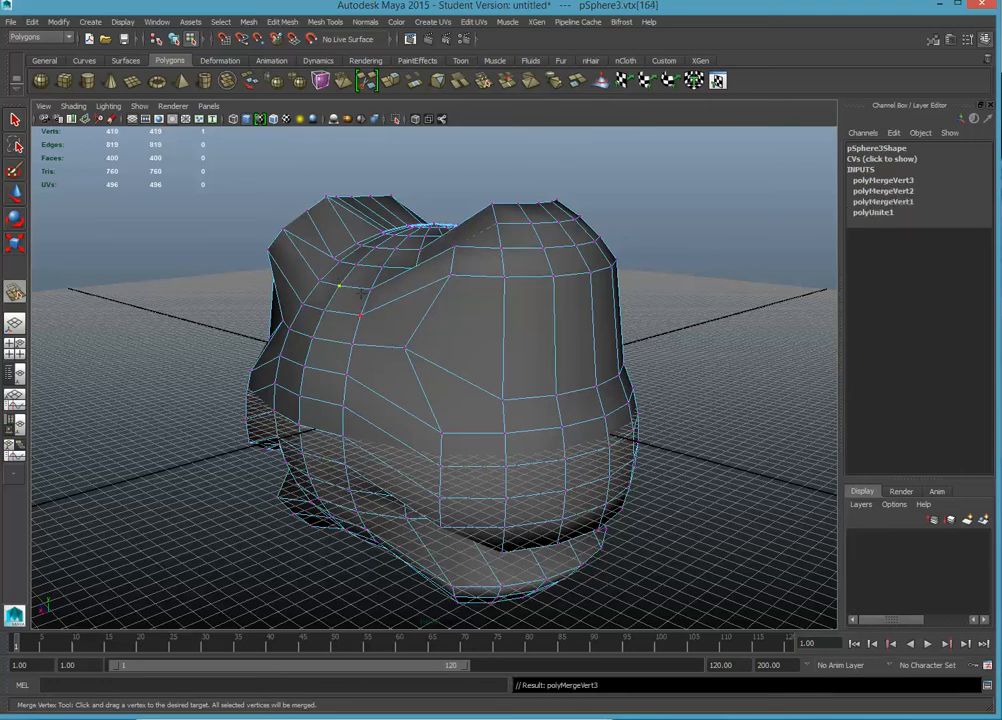
Step: Merge an overlapping pair of centre seam vertices with Merge Components to Center and return the mesh to object mode
click(15, 193)
alt+drag(421, 375, 391, 343)
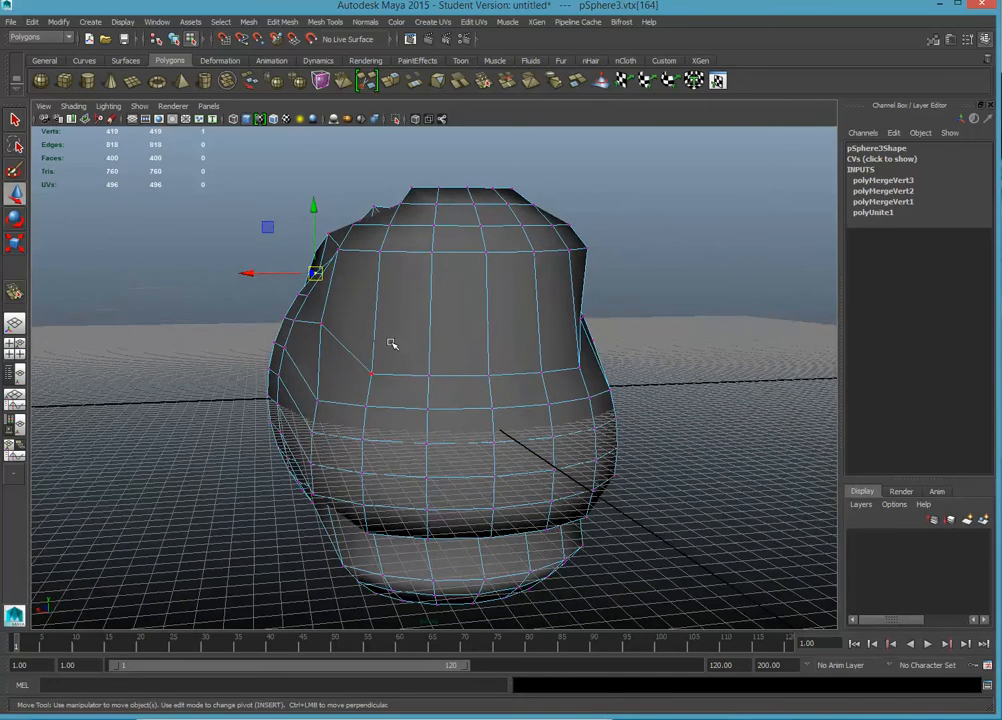
drag(261, 334, 282, 351)
alt+drag(187, 344, 420, 370)
click(282, 21)
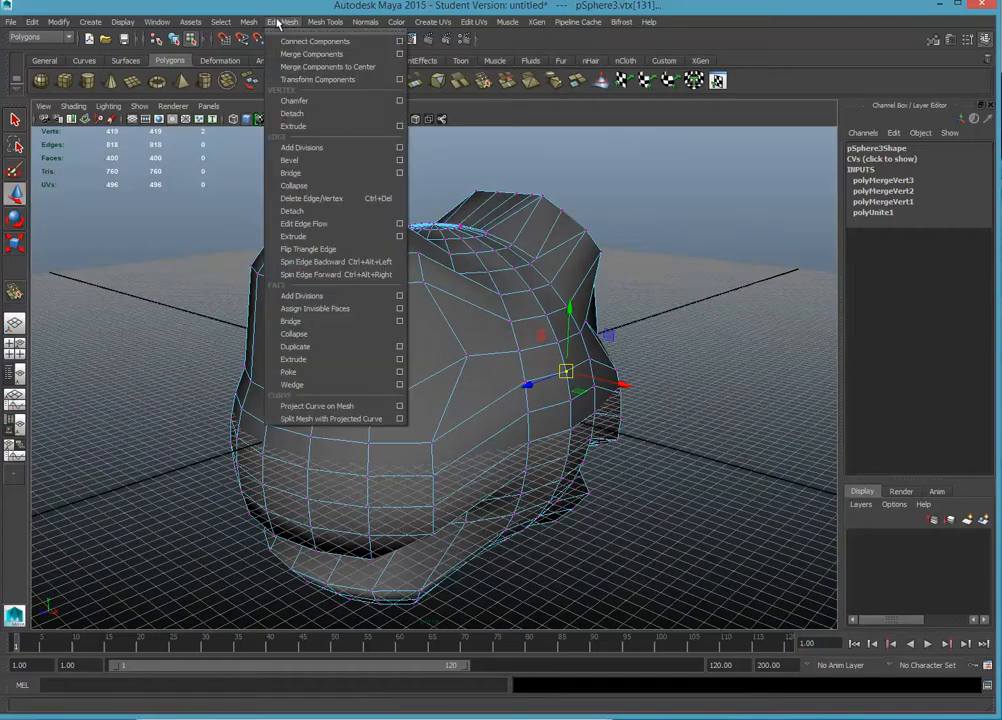
click(295, 67)
click(280, 281)
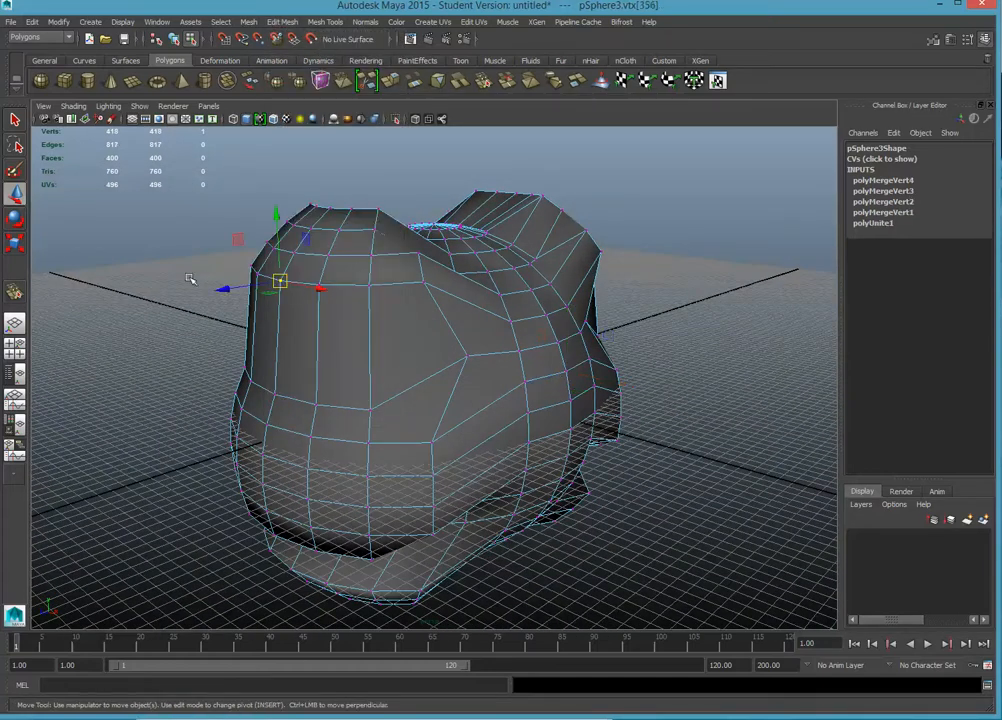
right_drag(323, 312, 404, 292)
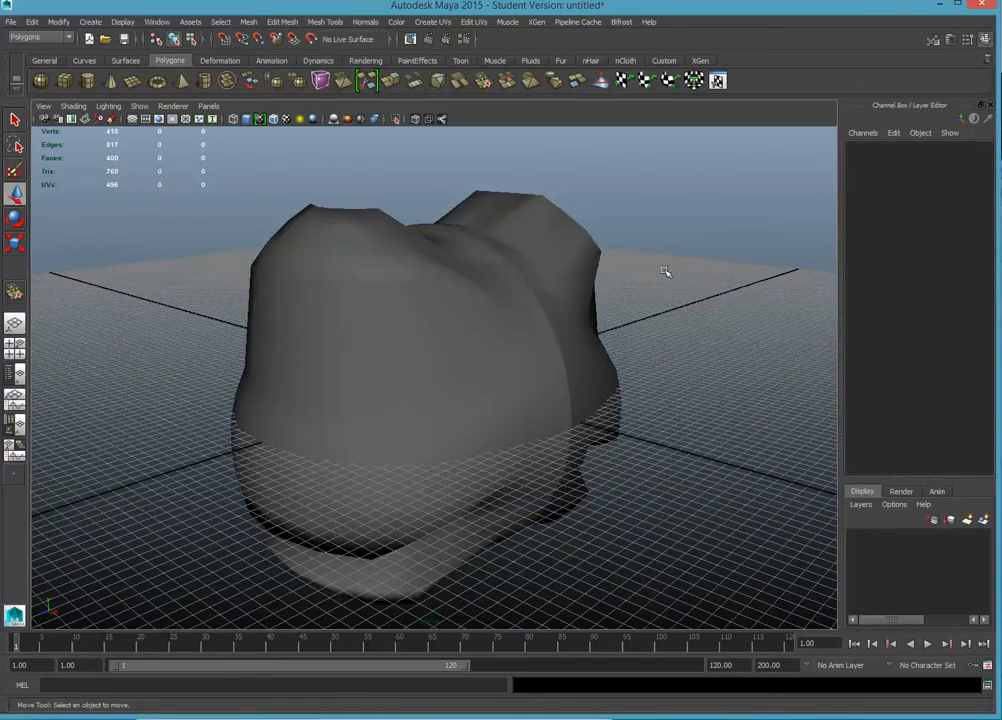
Step: Soften all edges of the combined mesh so the shading runs across the centre seam
alt+drag(648, 310, 492, 313)
scroll(548, 308, down, 8)
scroll(474, 320, up, 8)
click(502, 308)
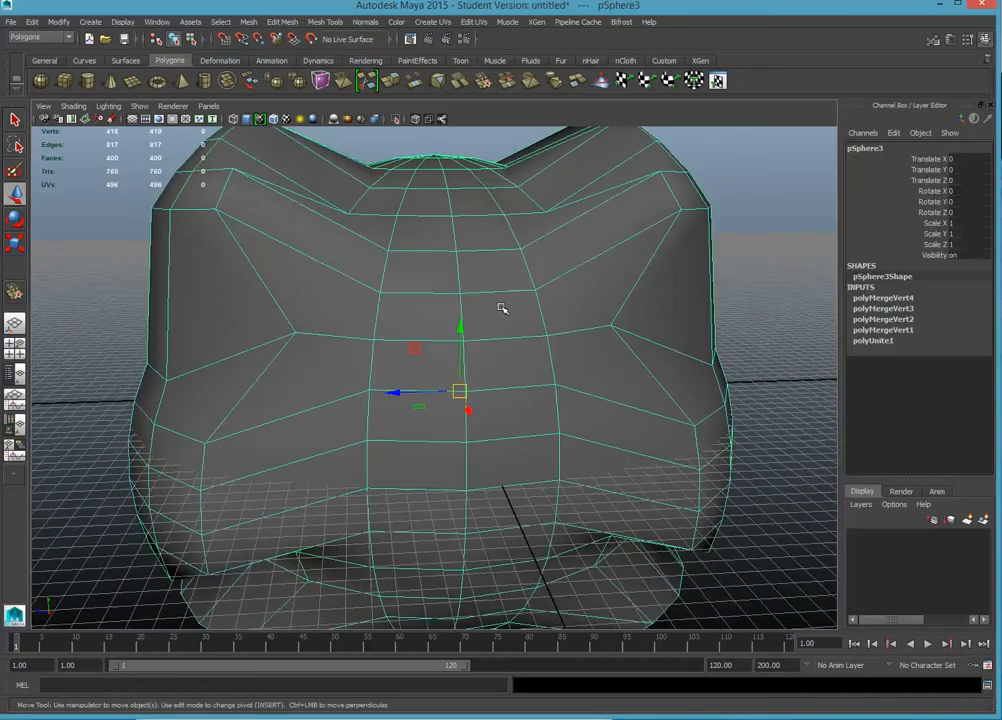
scroll(513, 301, down, 5)
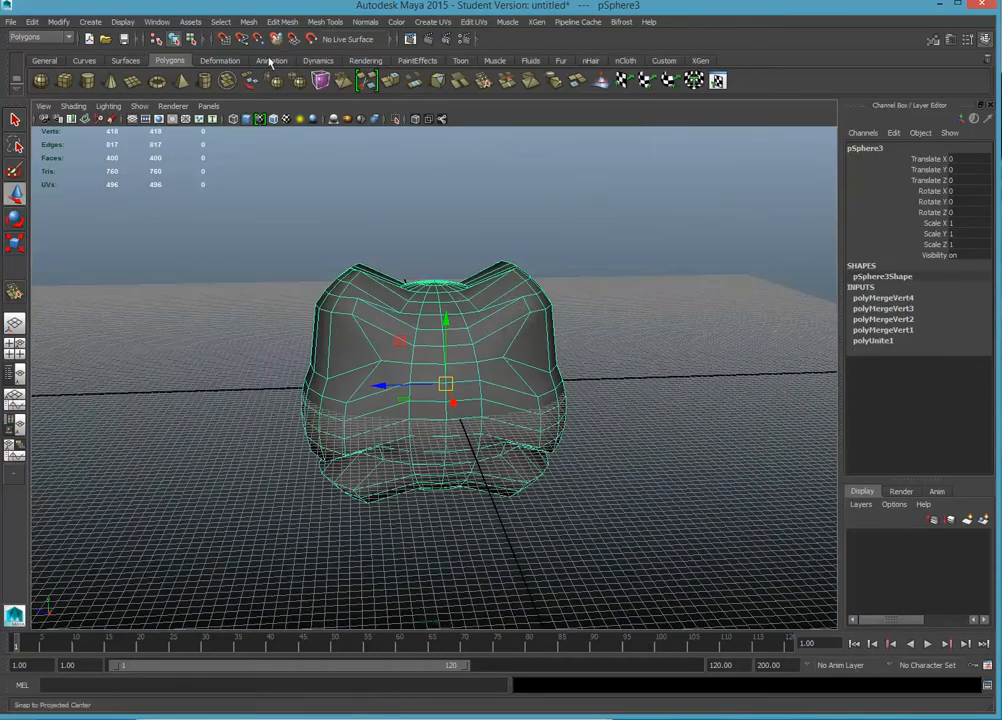
click(364, 21)
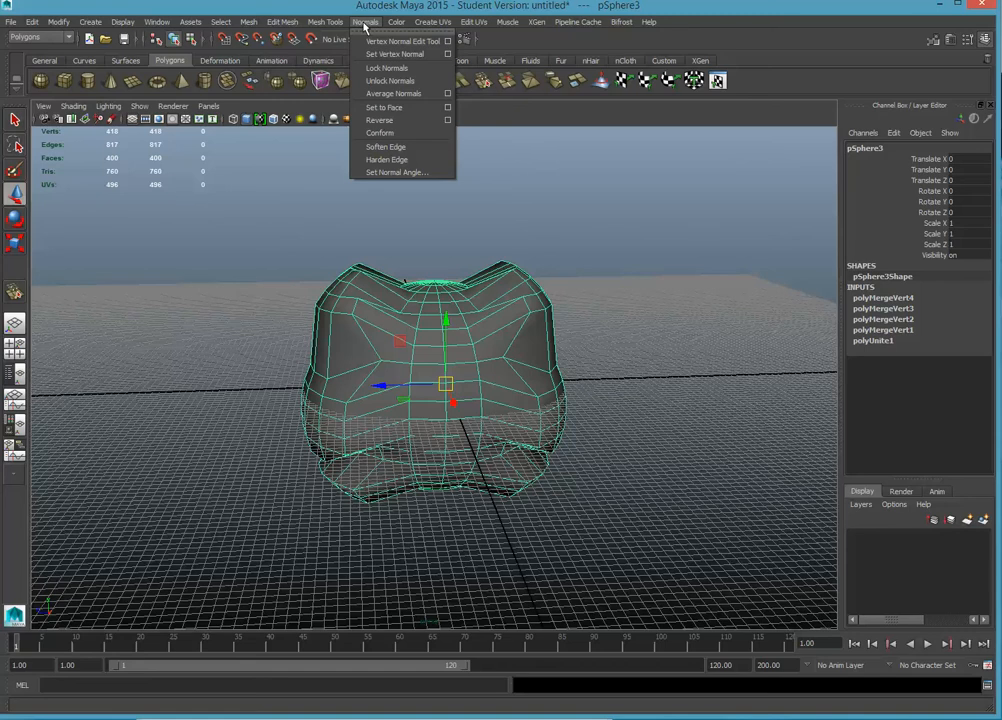
click(390, 147)
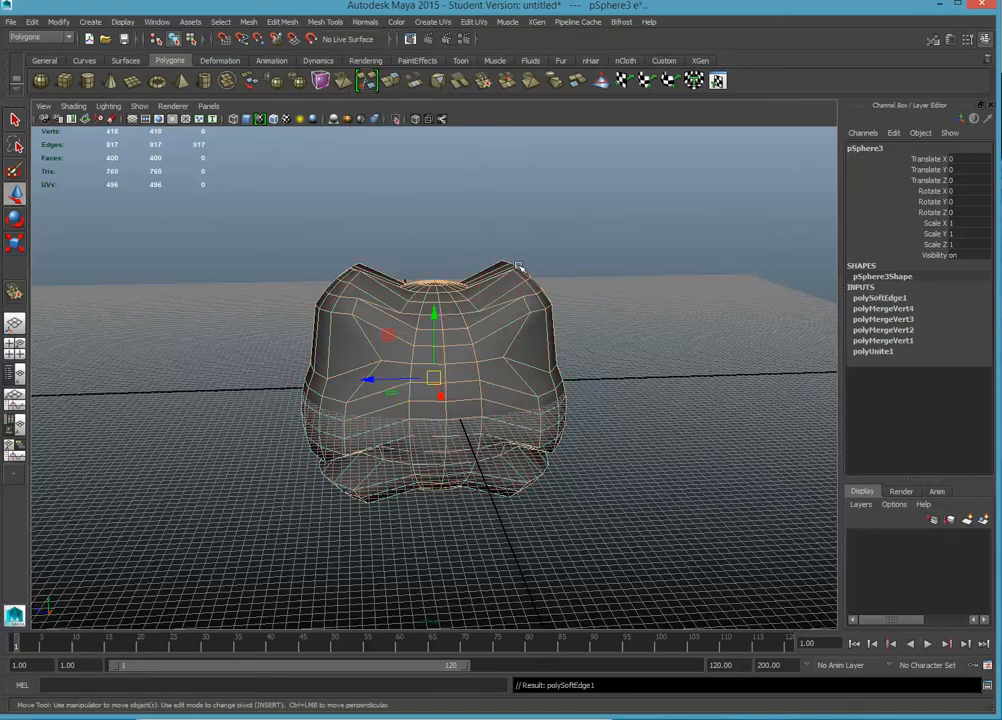
click(601, 273)
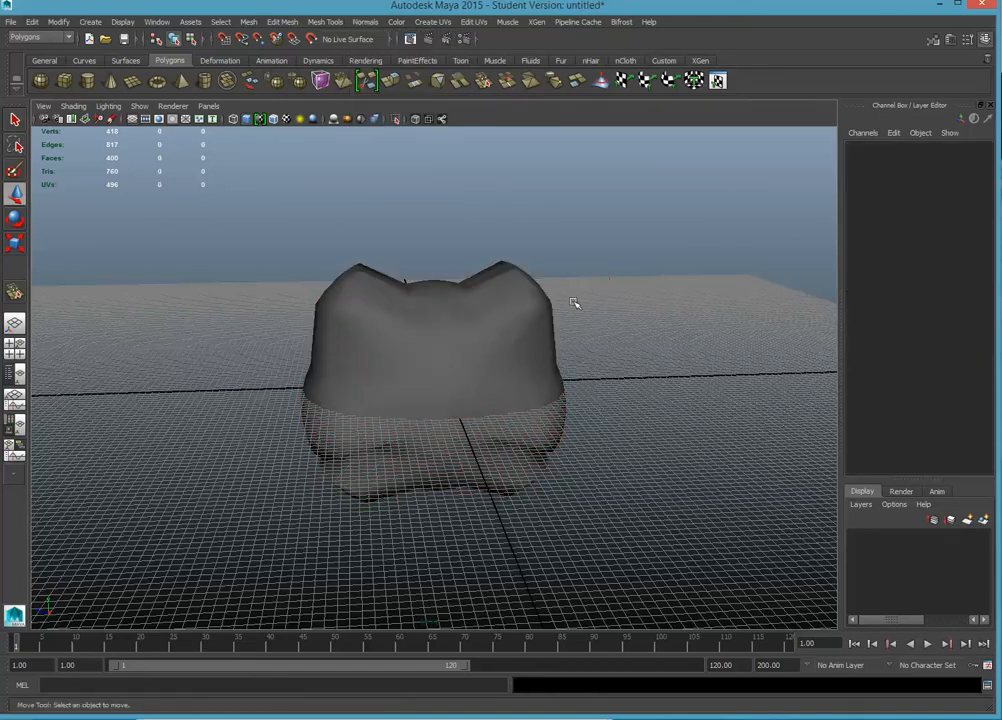
Step: Raise the combined mesh above the grid to about 15.83 on the Y axis
mouse_move(574, 303)
alt+mouse_down()
mouse_move(649, 282)
mouse_move(557, 313)
mouse_move(554, 300)
mouse_move(580, 294)
alt+mouse_up()
scroll(537, 335, up, 6)
alt+drag(505, 332, 519, 308)
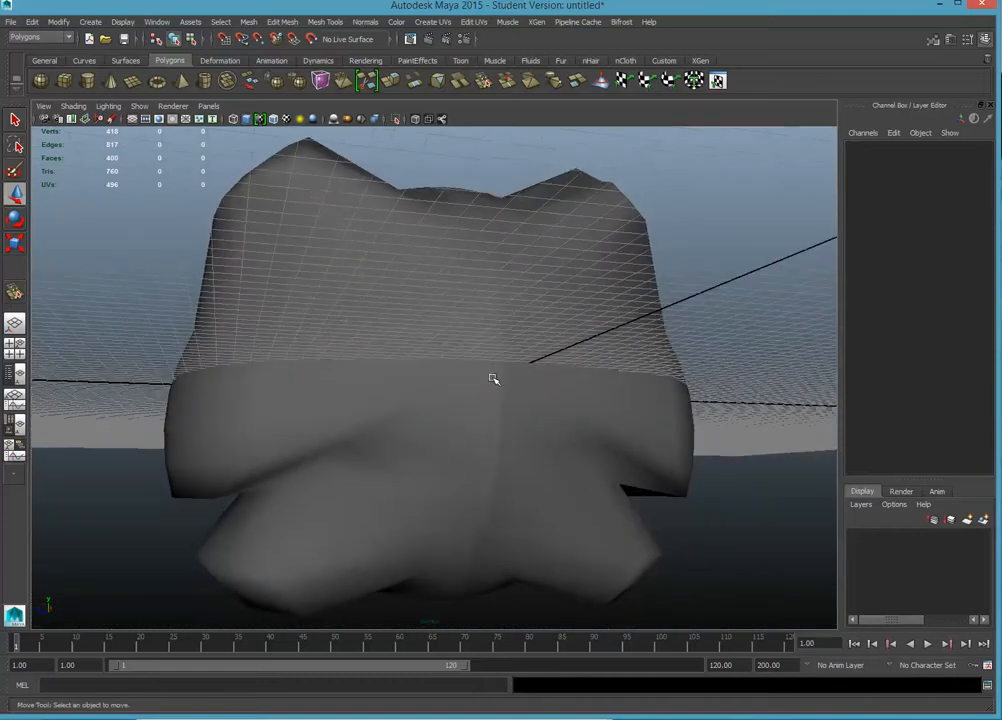
click(493, 378)
alt+drag(501, 376, 528, 390)
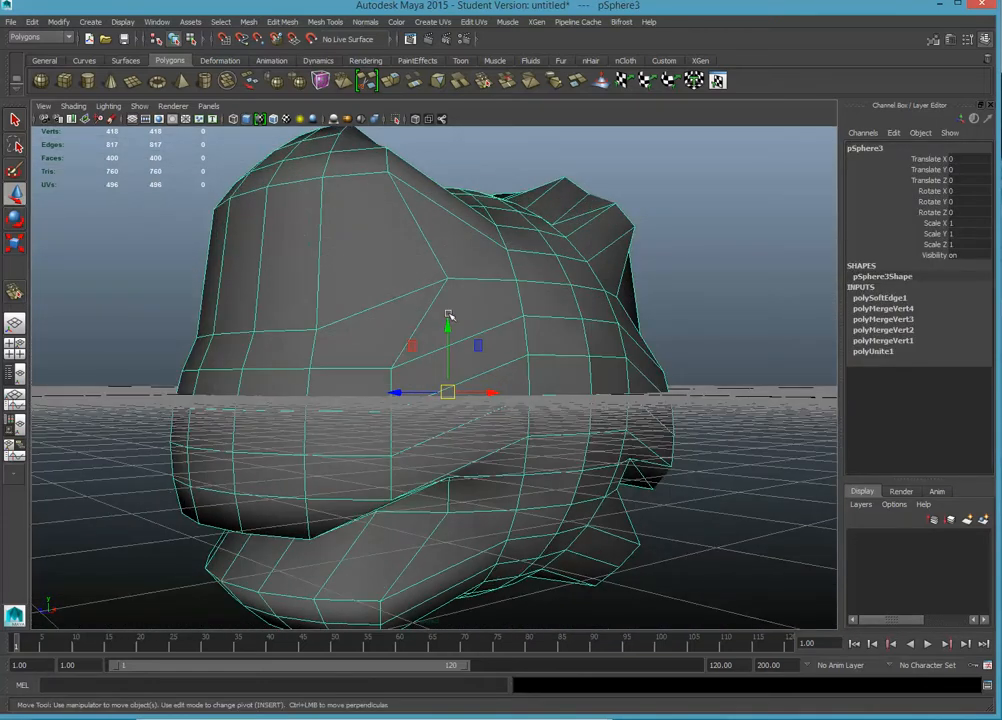
drag(447, 328, 448, 139)
scroll(558, 328, up, 2)
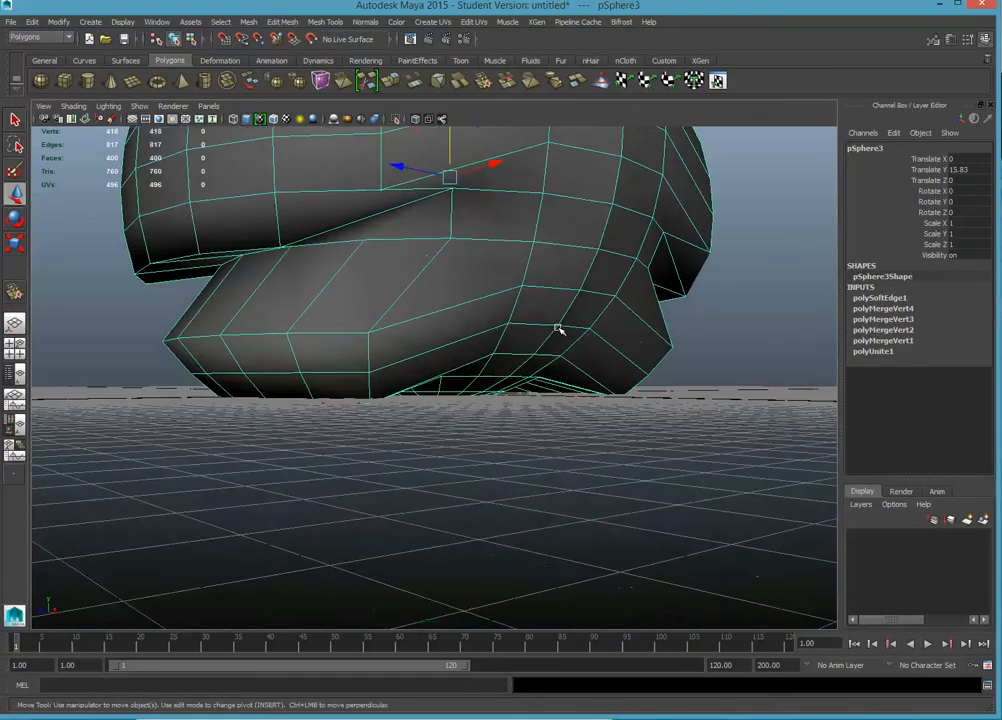
alt+middle_drag(550, 341, 467, 444)
alt+drag(467, 444, 340, 492)
click(668, 385)
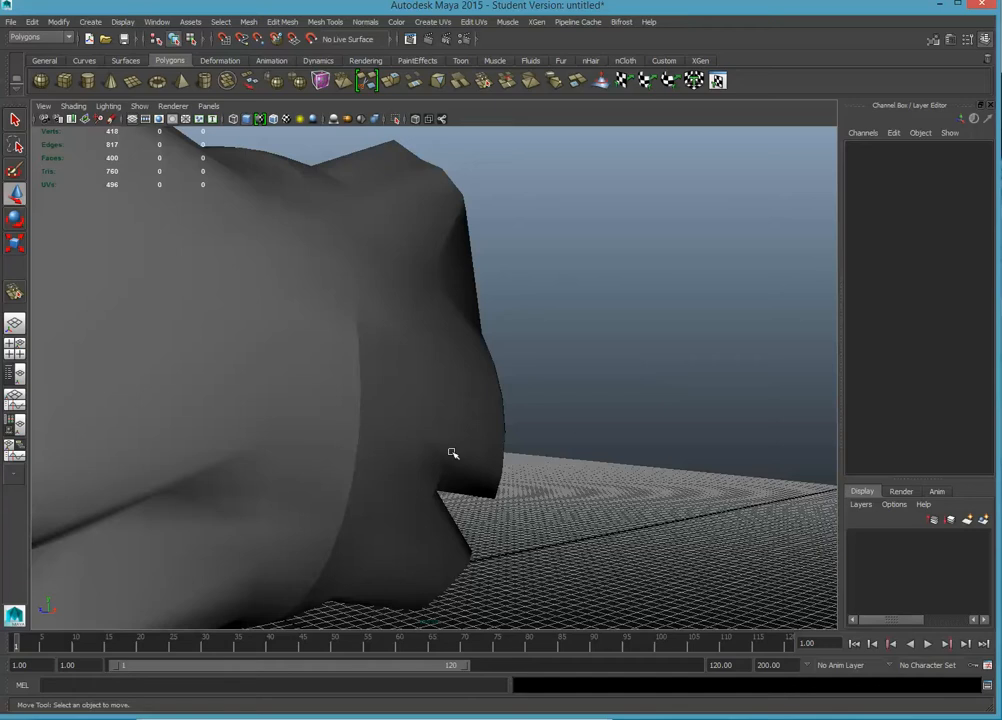
Step: In vertex mode, merge an overlapping vertex pair on the middle of the centre seam with Merge Components to Center
alt+drag(453, 453, 409, 405)
right_drag(413, 394, 380, 396)
click(421, 406)
scroll(420, 400, up, 5)
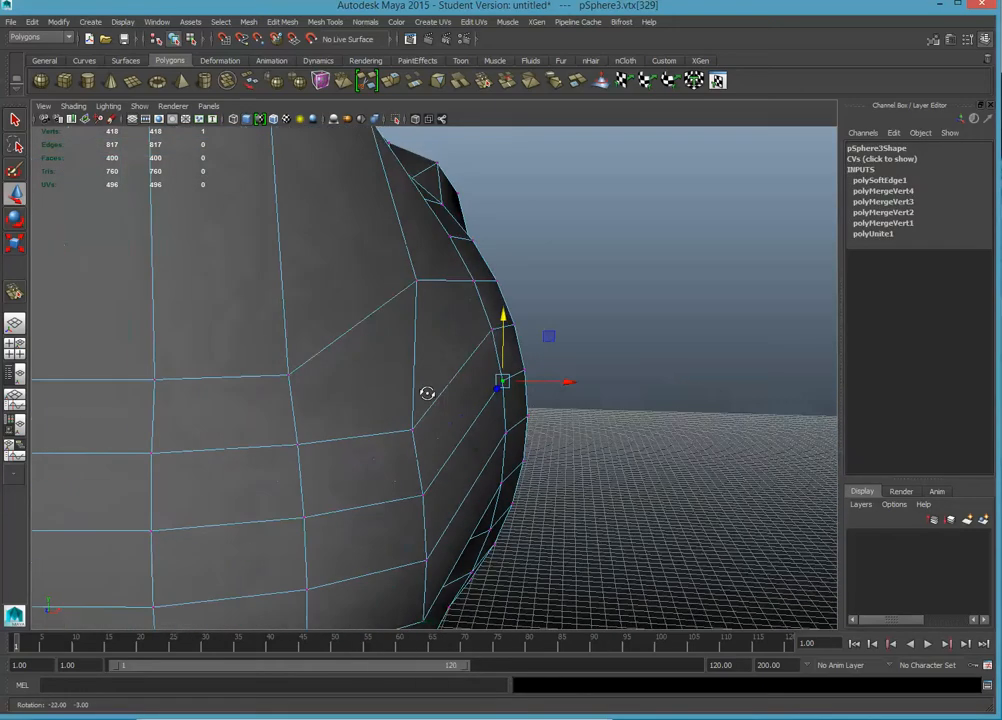
shift+click(522, 377)
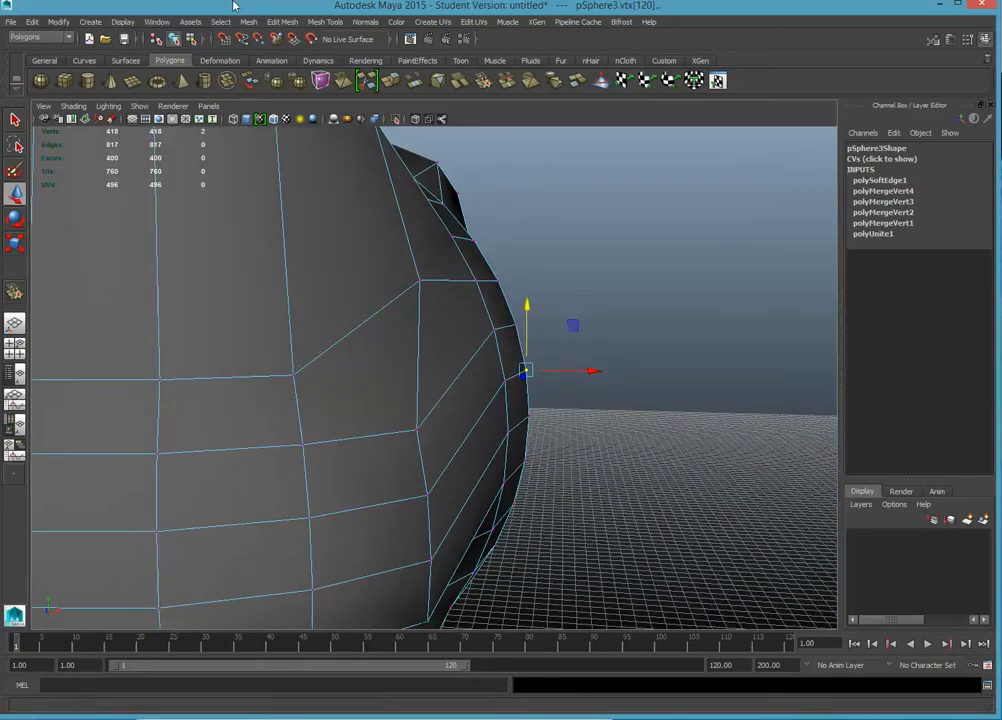
click(282, 22)
click(290, 66)
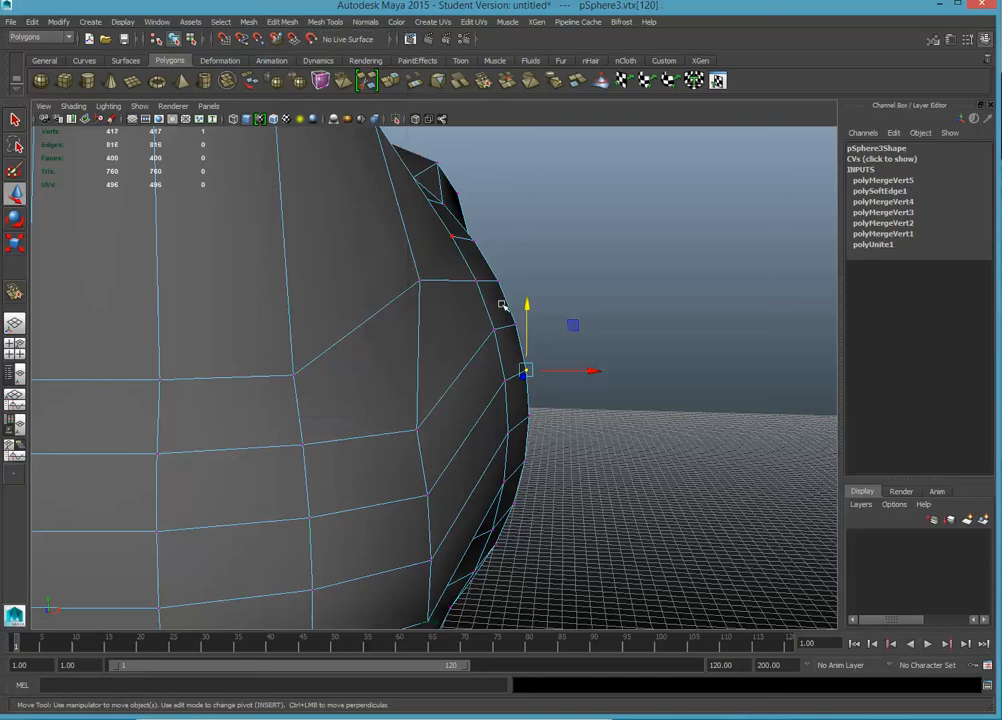
Step: Repeat Merge Components to Center on the overlapping vertices further down the centre seam
click(512, 327)
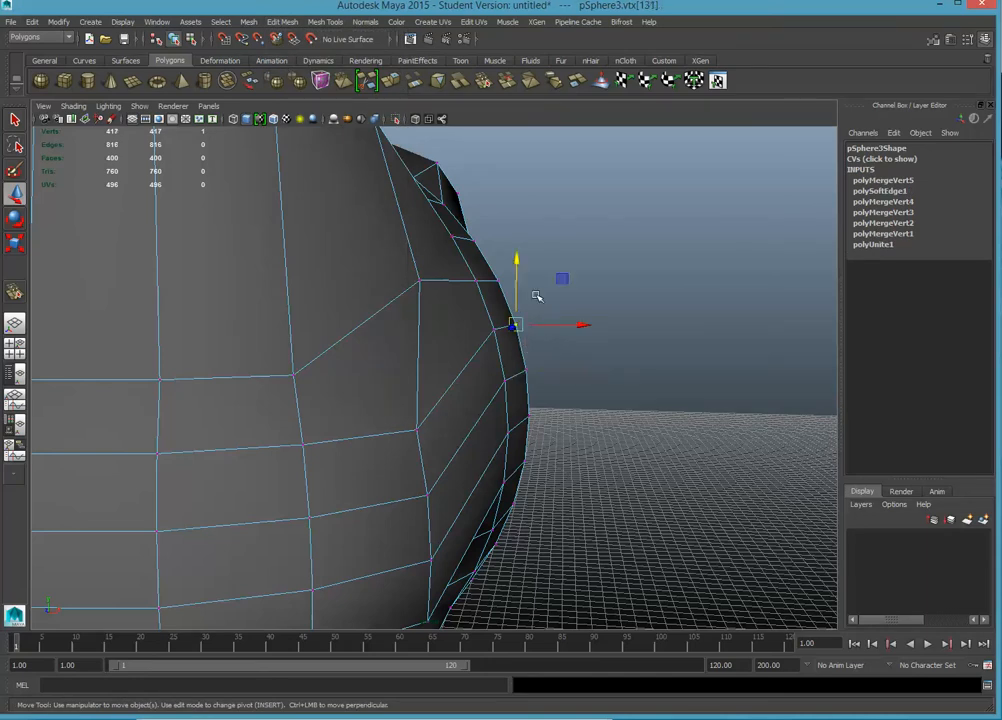
click(536, 380)
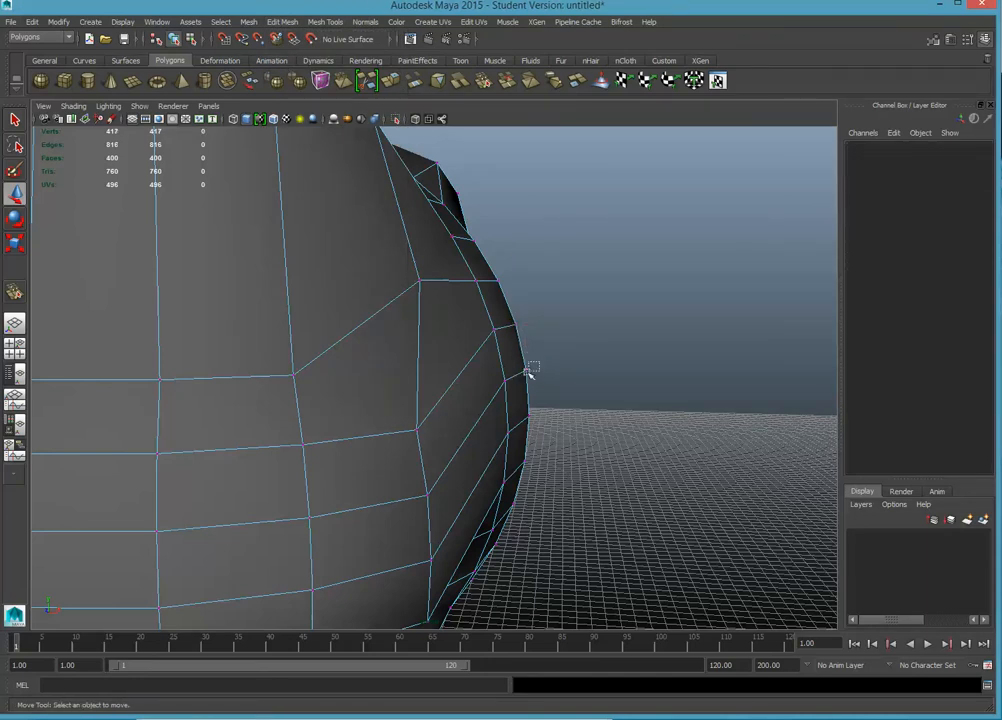
click(527, 373)
key(g)
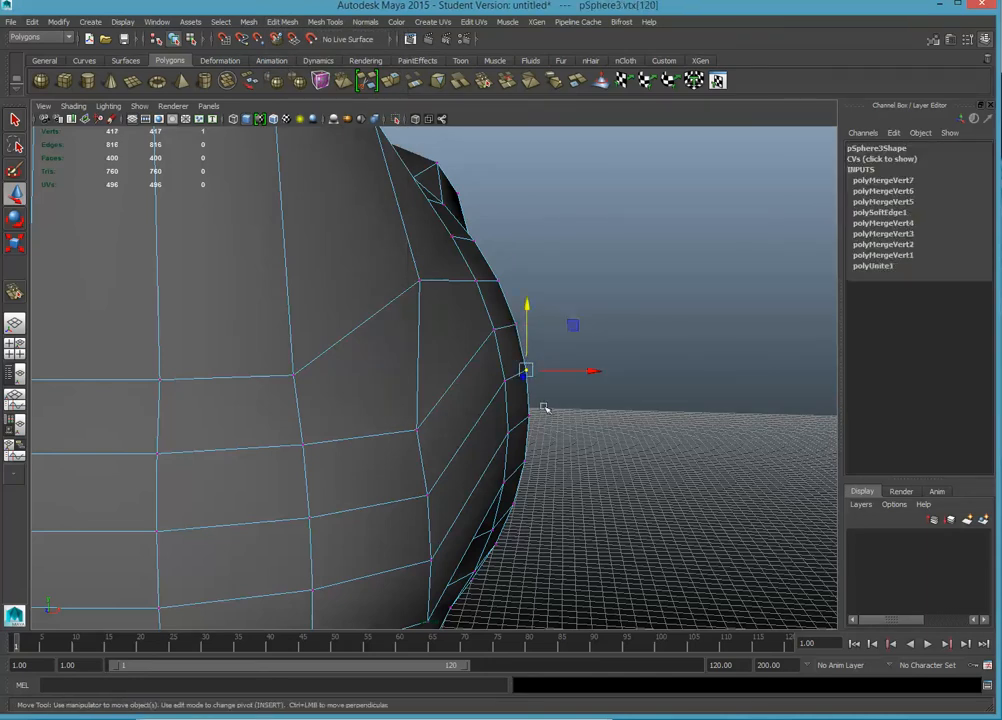
mouse_move(544, 406)
mouse_down()
mouse_move(520, 428)
mouse_move(517, 476)
mouse_up()
key(g)
key(g)
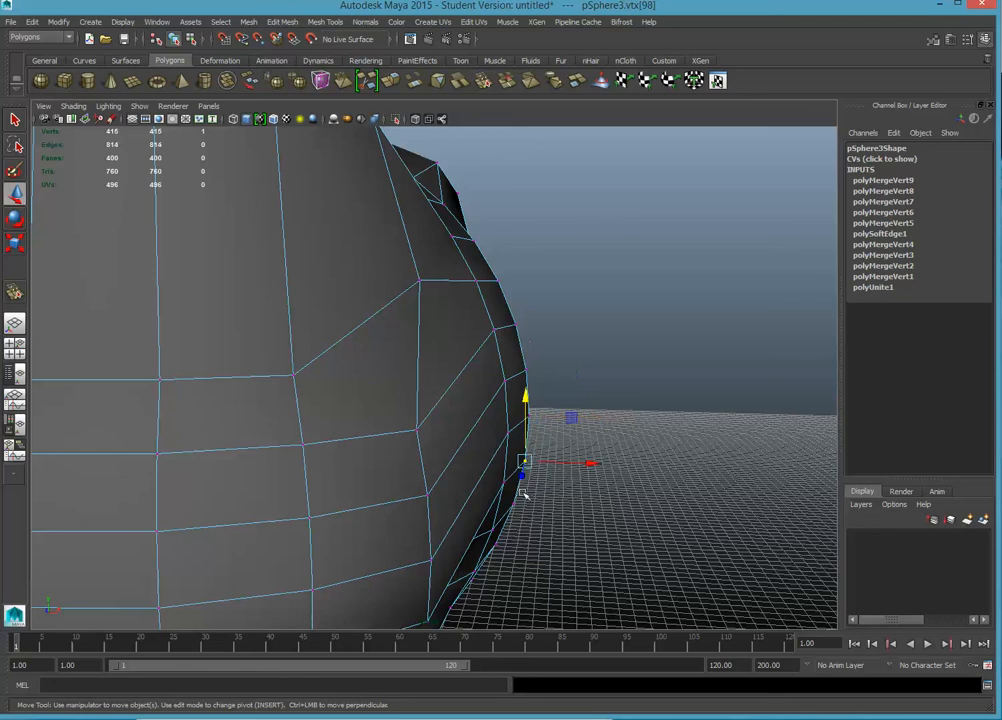
key(g)
click(597, 403)
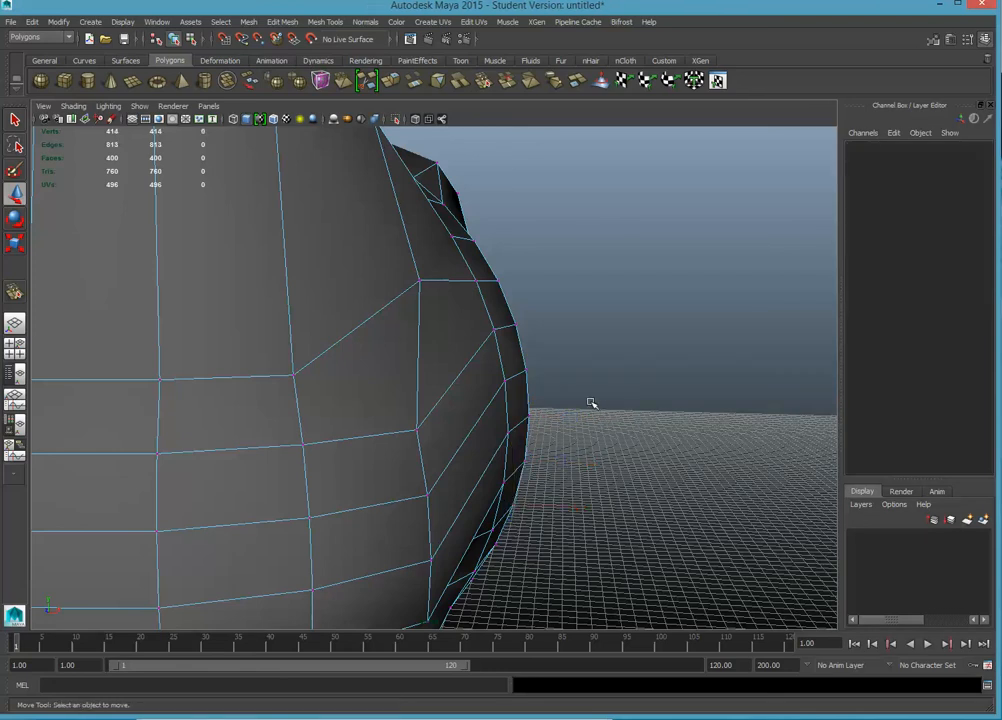
Step: Return the combined mesh to object mode and soften all its edges again
alt+drag(593, 403, 396, 386)
right_drag(352, 362, 371, 352)
mouse_move(412, 358)
alt+mouse_down()
mouse_move(396, 360)
mouse_move(445, 356)
mouse_move(407, 362)
alt+mouse_up()
click(397, 360)
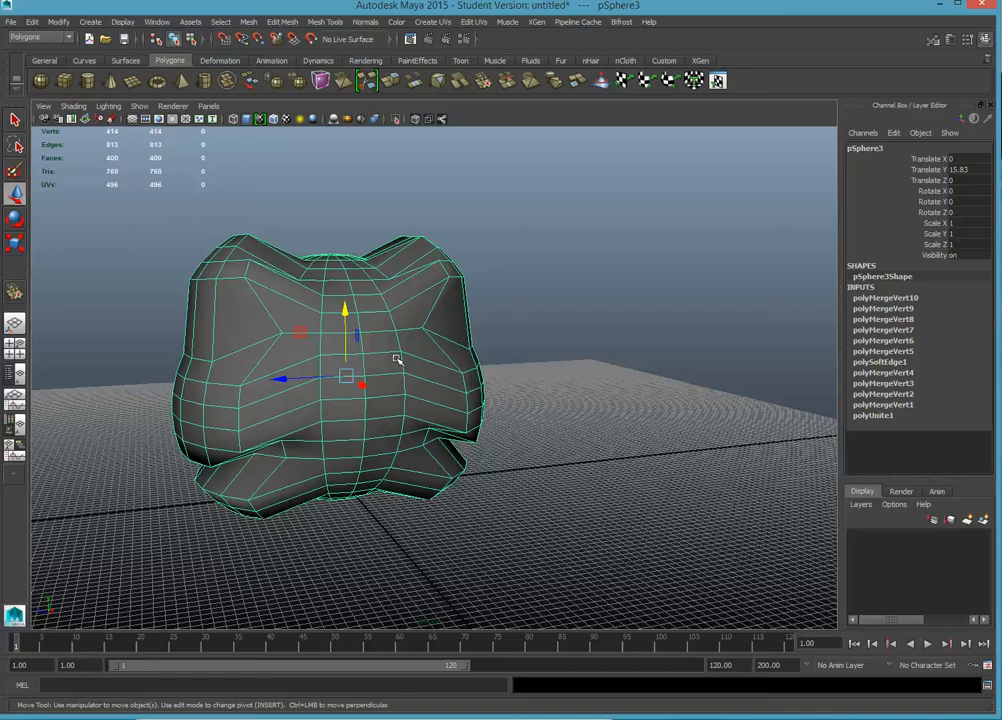
click(365, 22)
click(376, 147)
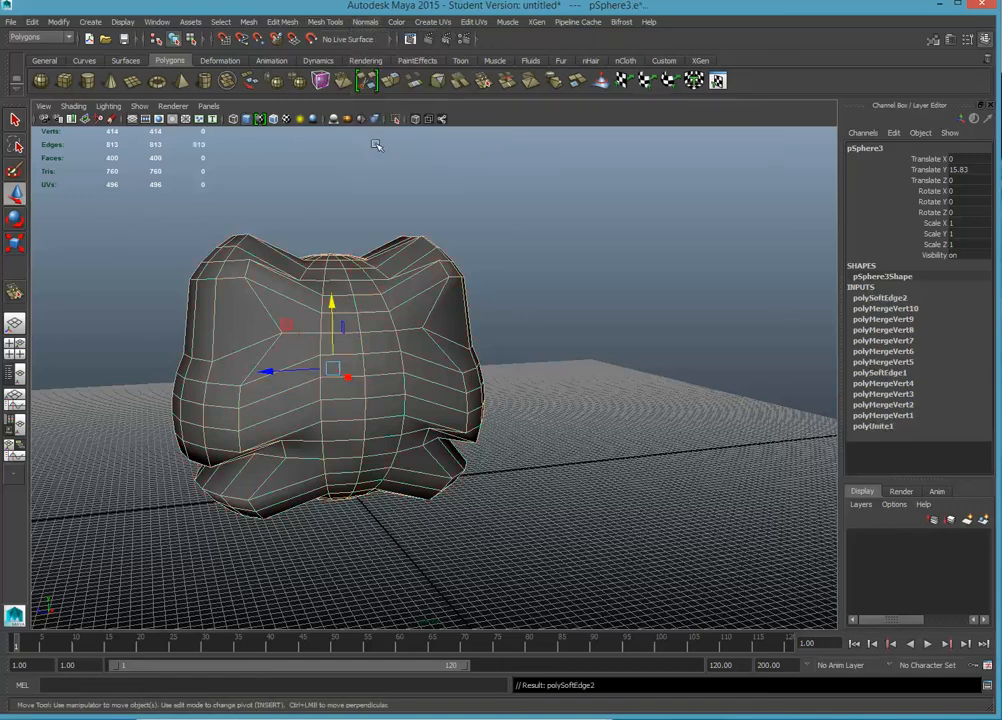
click(574, 386)
Step: Check the continuity of the centre seam by selecting its edge loop in edge mode, and clear the selection
alt+drag(563, 392, 436, 365)
alt+middle_drag(385, 389, 513, 308)
alt+drag(513, 308, 510, 351)
scroll(510, 351, up, 7)
alt+middle_drag(528, 338, 478, 515)
alt+drag(476, 376, 446, 392)
click(500, 316)
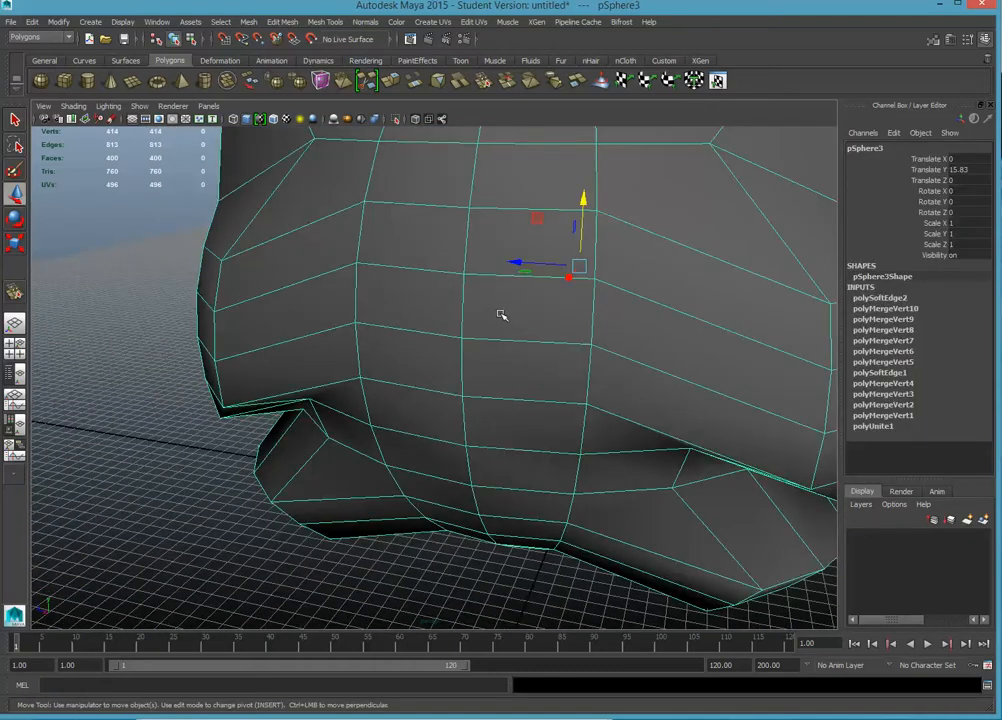
right_drag(501, 315, 501, 284)
double_click(472, 252)
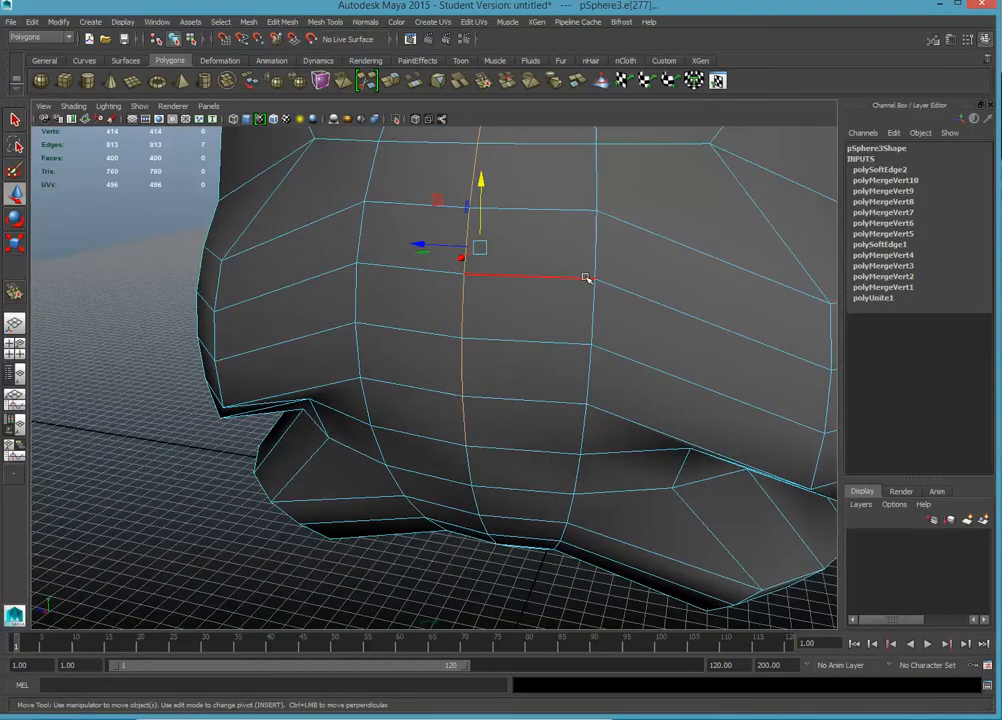
alt+drag(586, 278, 539, 311)
scroll(539, 311, down, 5)
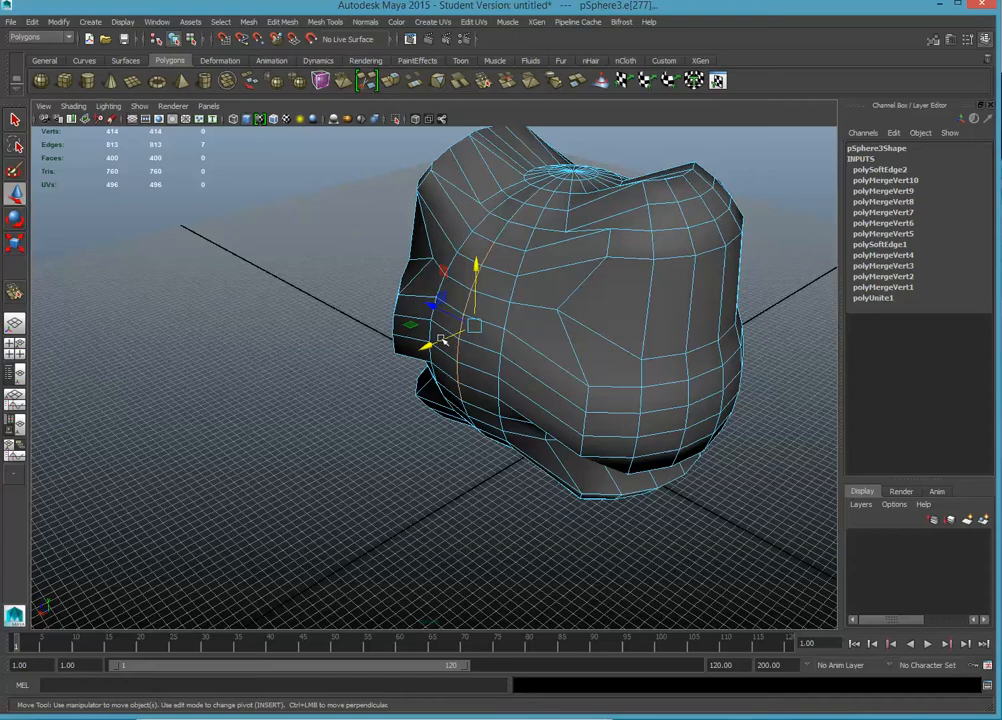
alt+drag(441, 341, 441, 336)
click(325, 380)
alt+drag(329, 387, 227, 371)
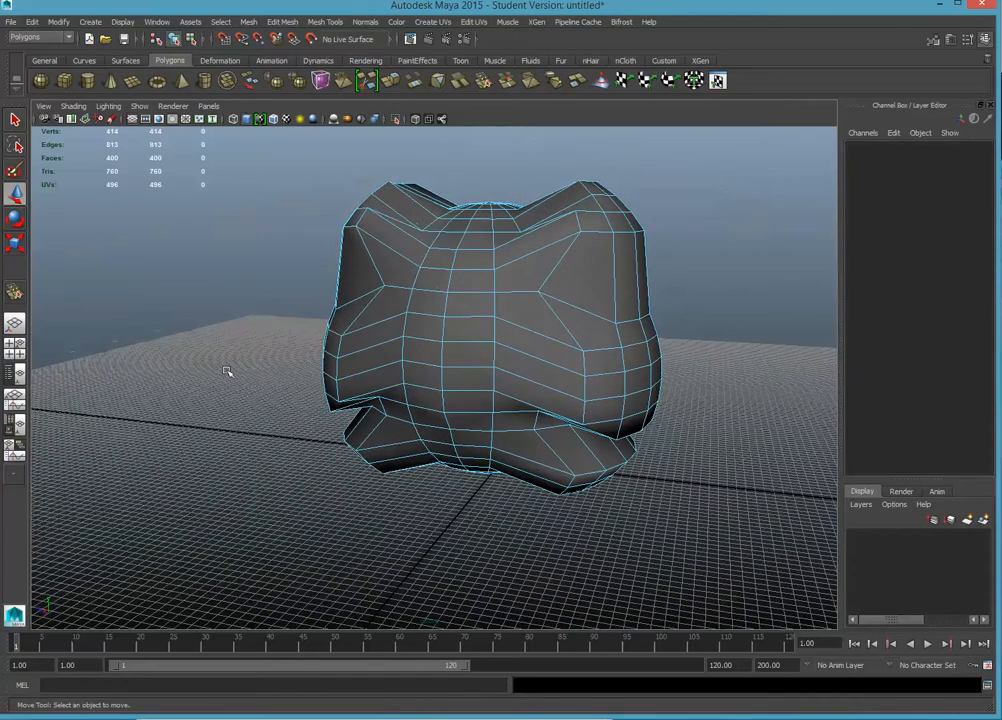
Step: Return the mesh to object mode and examine the smooth shading along the seam from several sides
right_drag(343, 324, 425, 309)
alt+drag(197, 324, 101, 324)
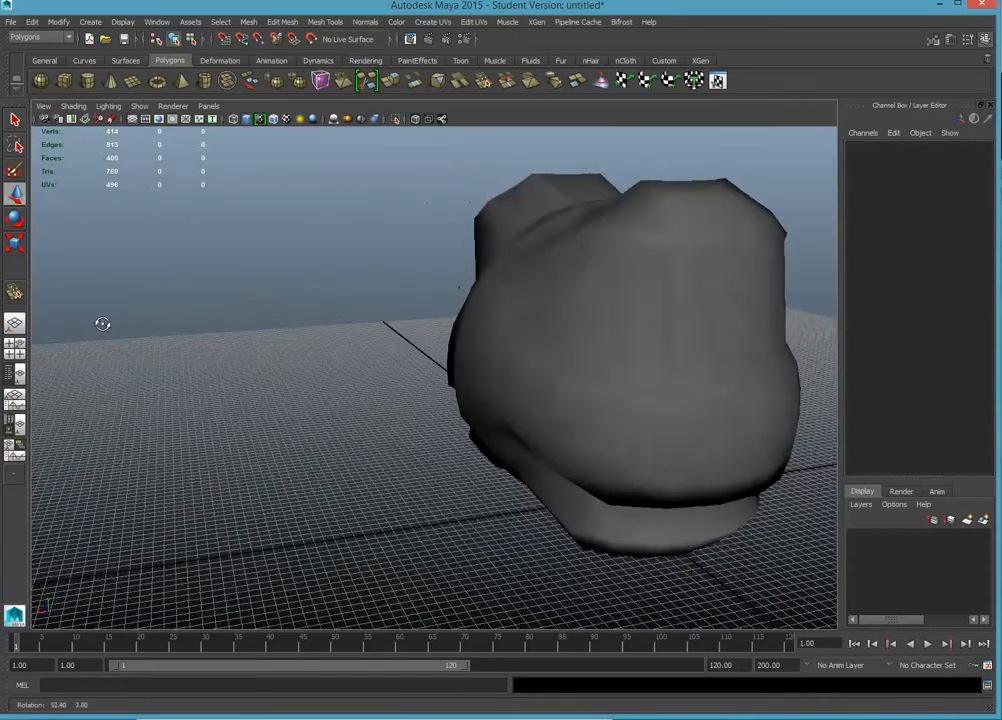
scroll(433, 344, up, 5)
alt+drag(433, 344, 516, 345)
scroll(516, 331, down, 5)
scroll(443, 362, up, 5)
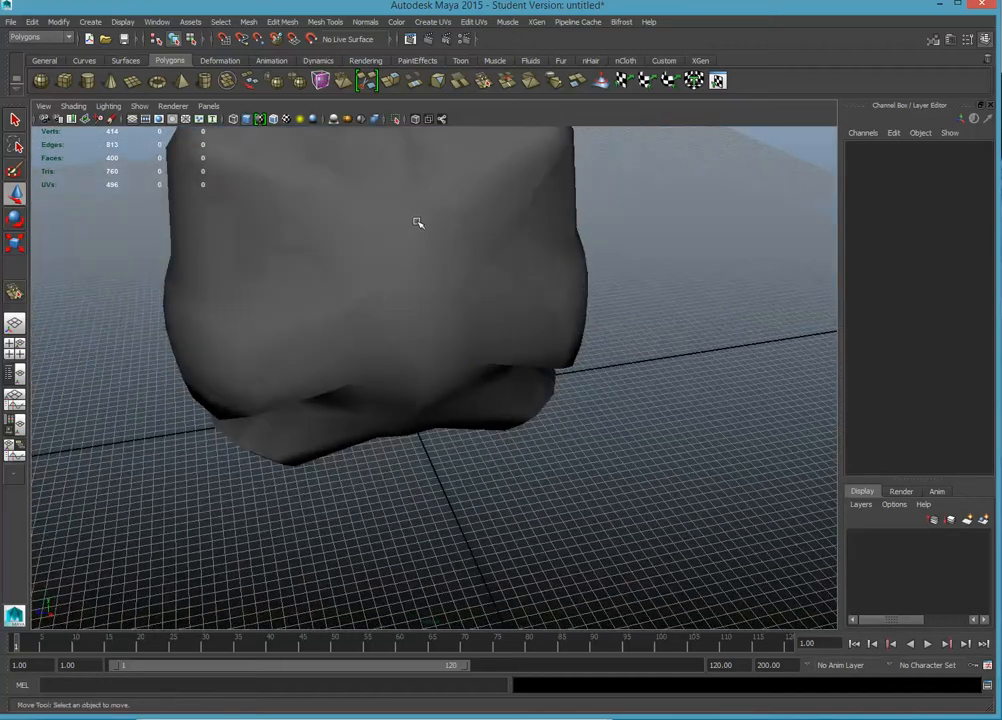
Step: Set up the Sculpt Geometry Tool on the combined mesh with the Smooth operation and an upper brush radius of 4.2201
click(418, 222)
alt+middle_drag(422, 236, 420, 360)
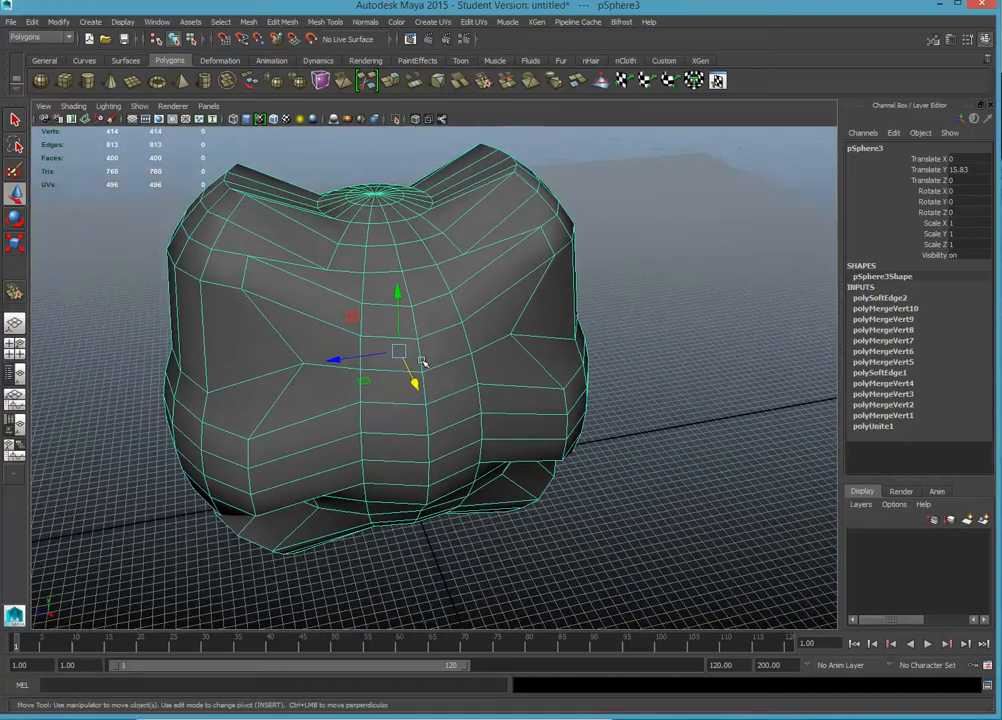
alt+drag(420, 360, 416, 309)
click(283, 22)
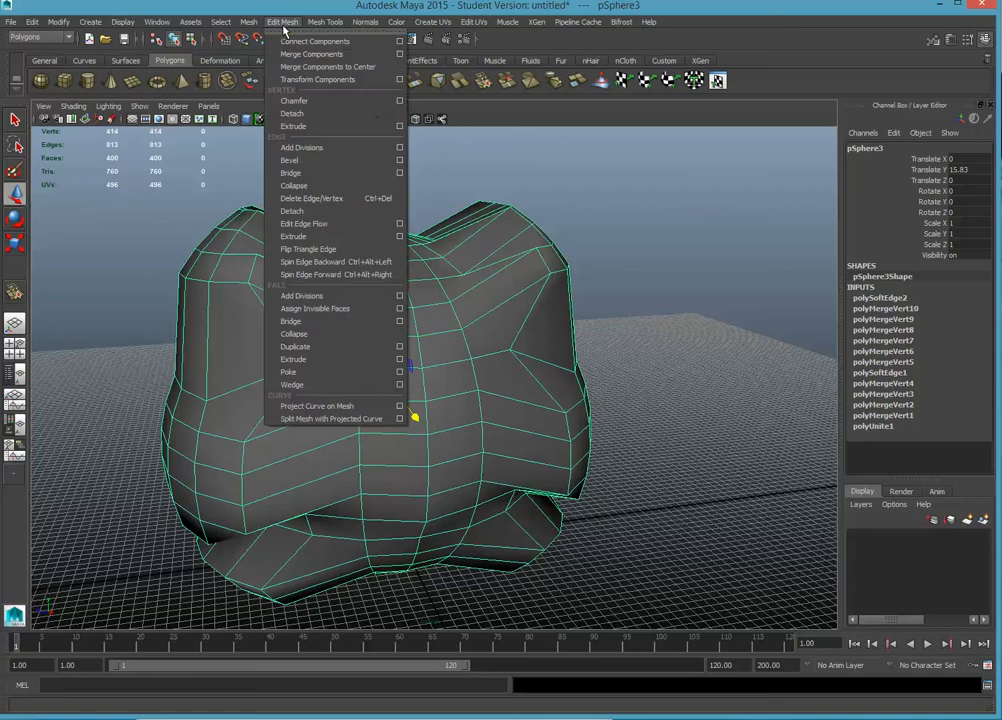
mouse_move(316, 32)
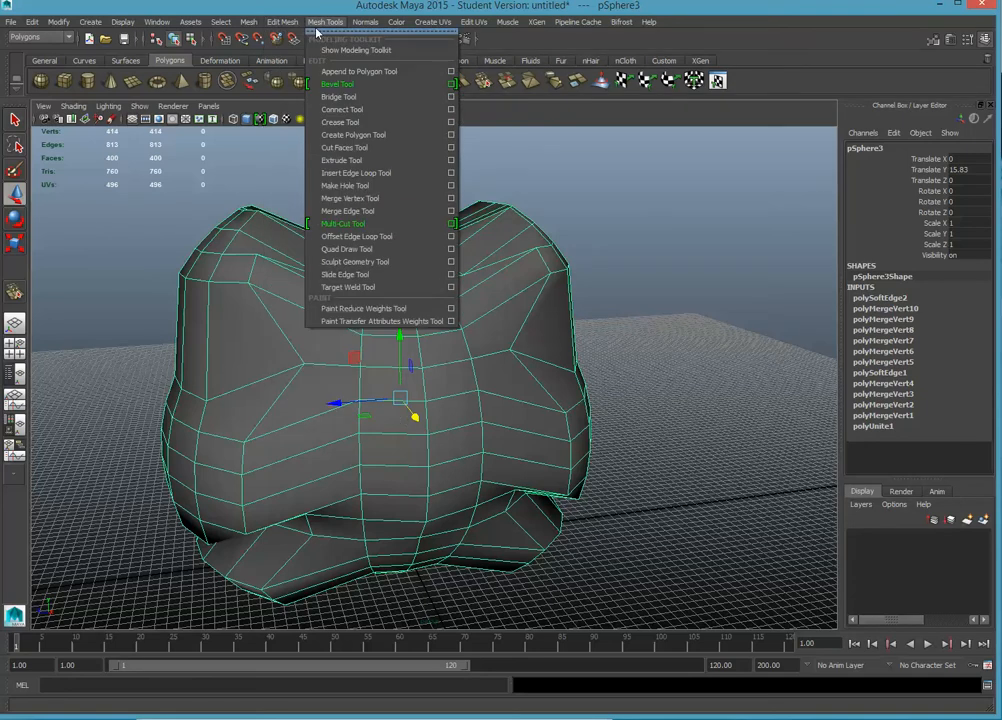
click(357, 261)
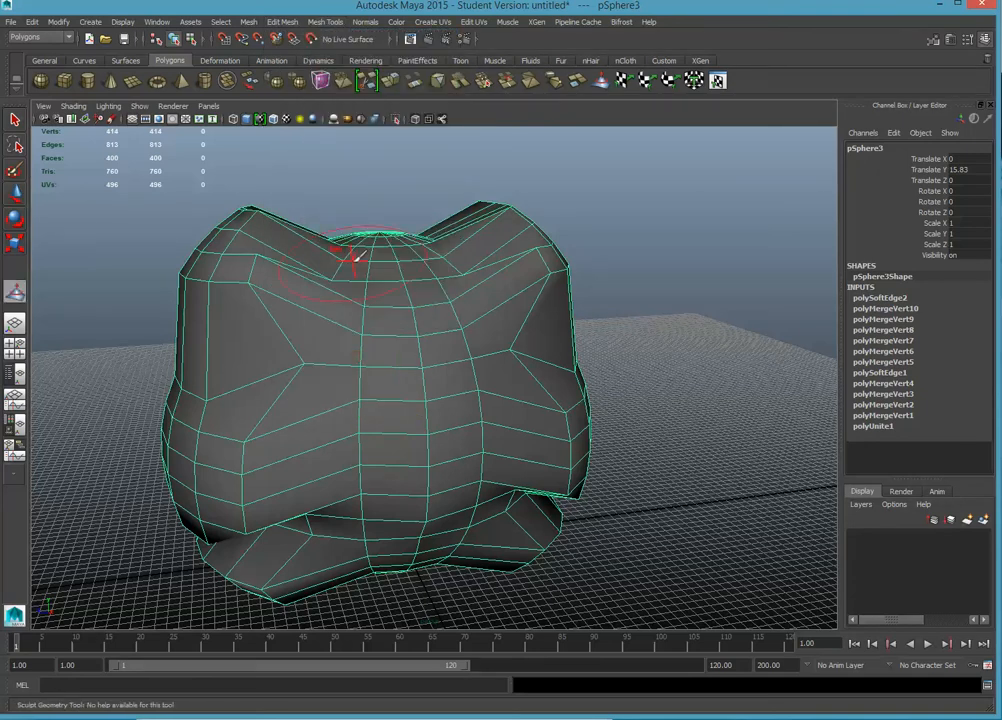
double_click(15, 291)
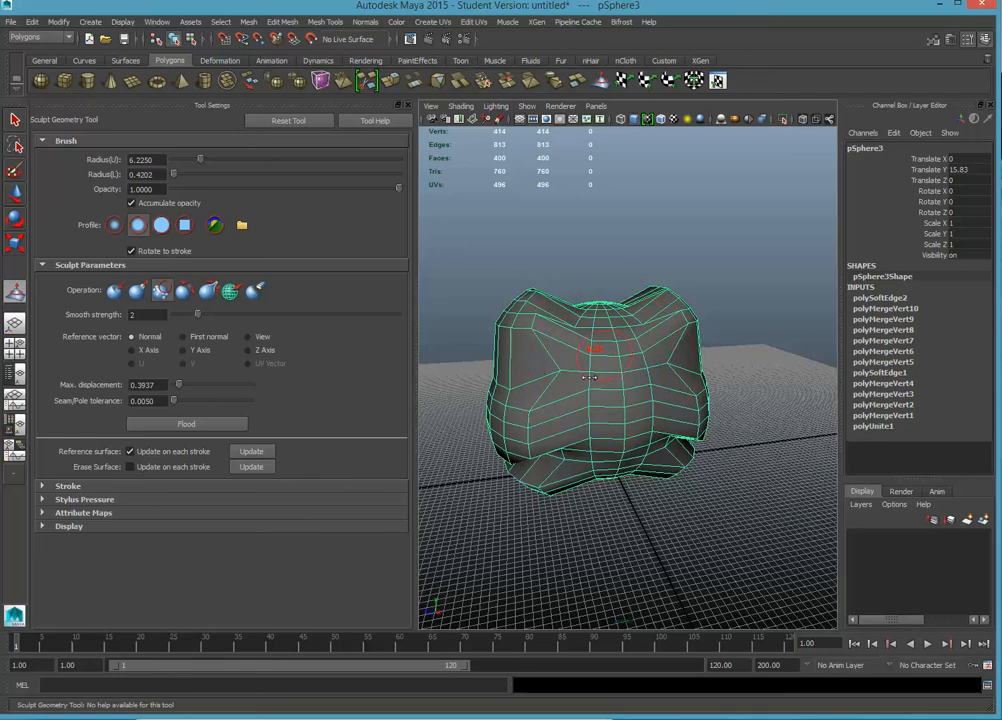
drag(590, 377, 577, 373)
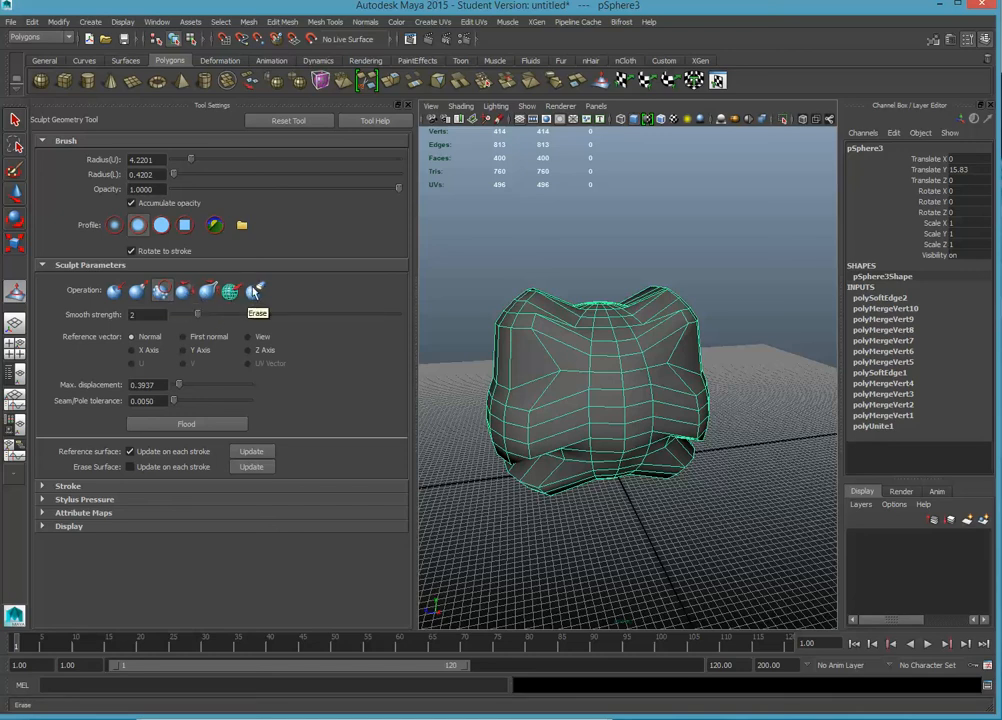
click(160, 291)
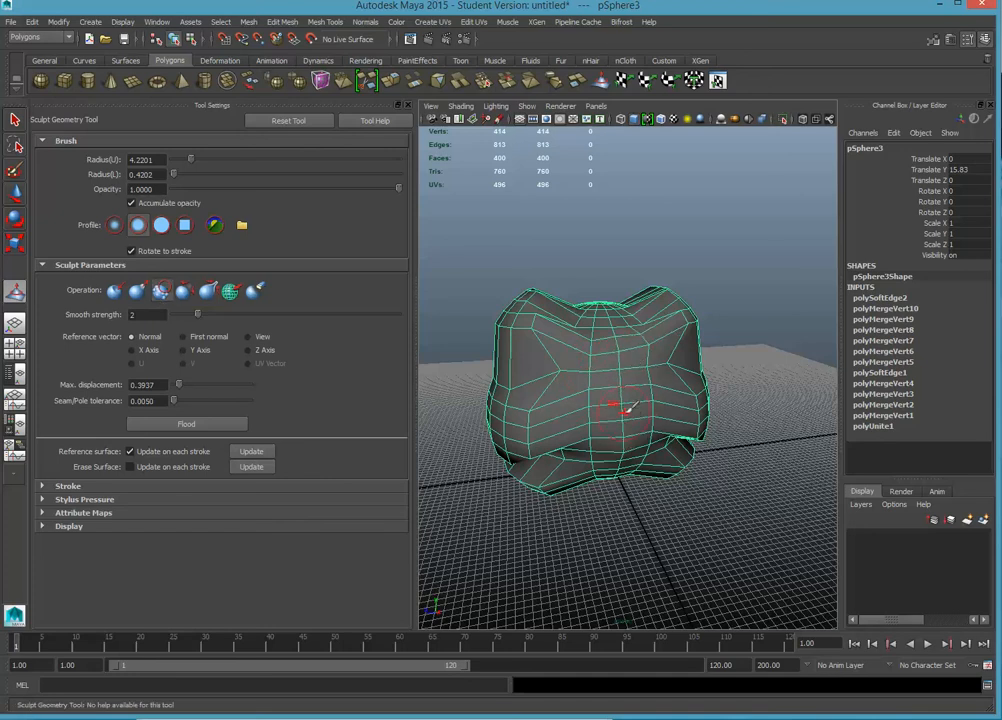
Step: Check the lower centre seam for gaps from the trial smoothing stroke, and undo that stroke
alt+drag(604, 396, 625, 447)
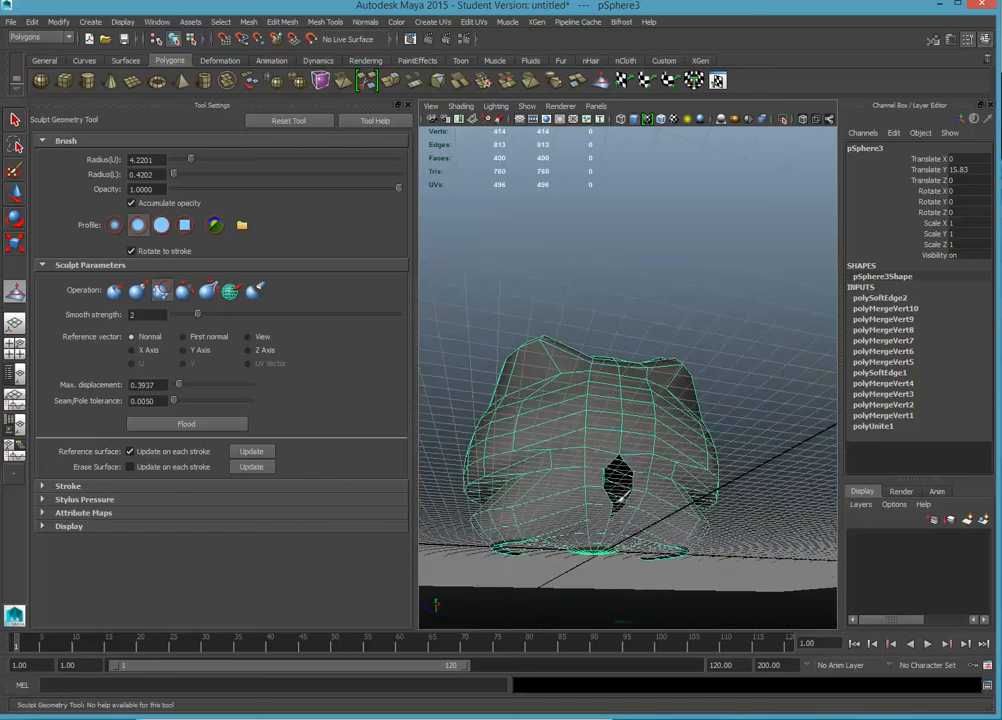
alt+drag(544, 447, 636, 424)
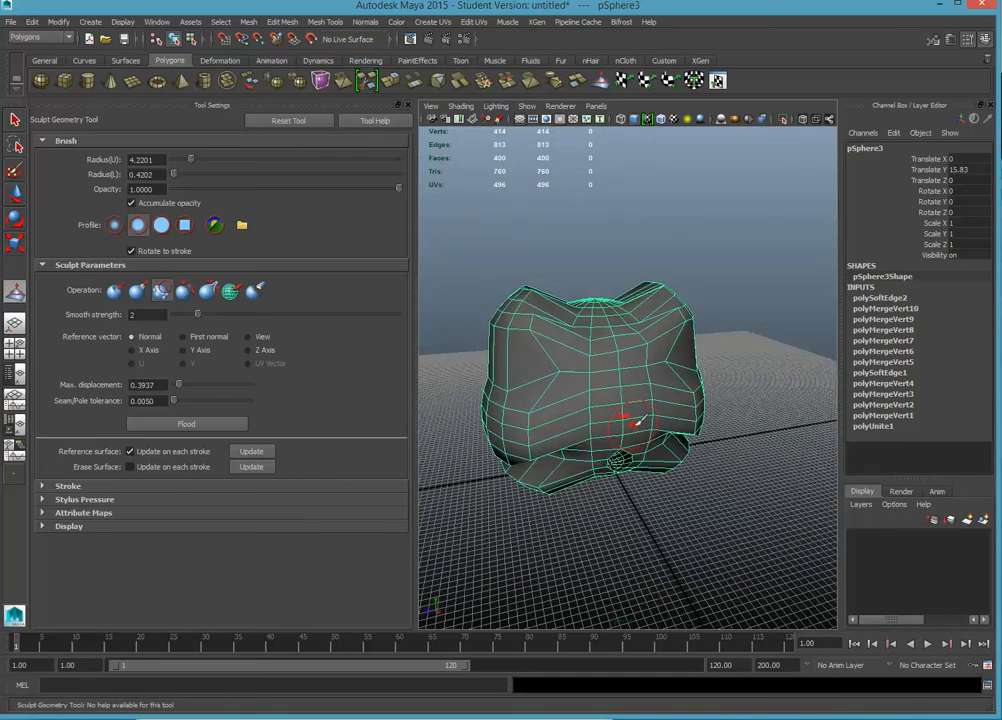
key(ctrl+z)
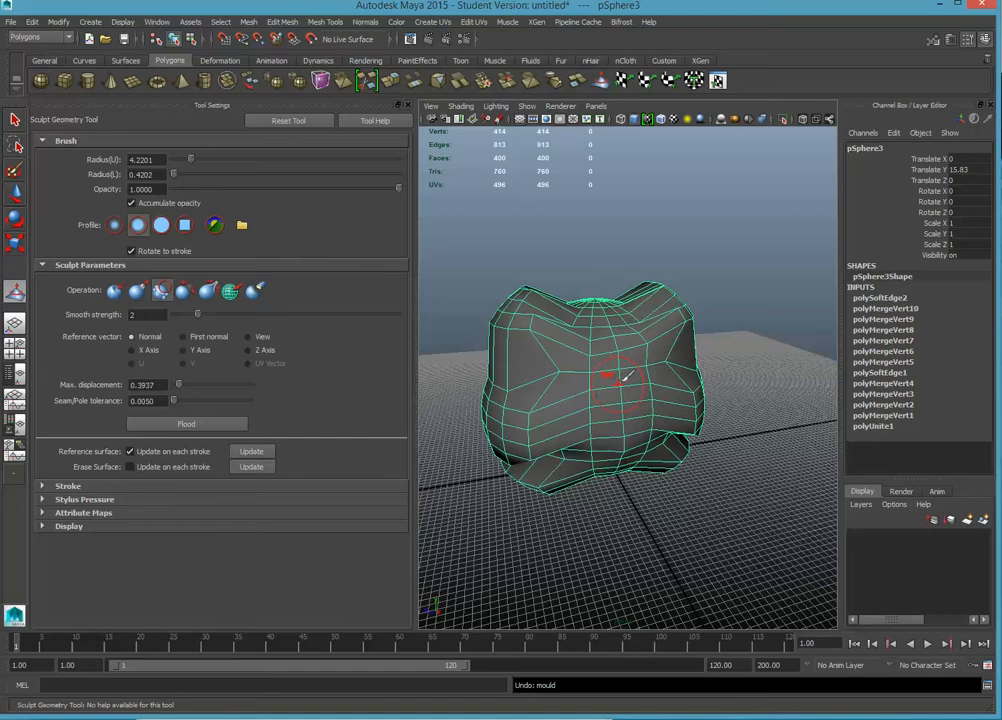
Step: Set the smooth strength of the Sculpt Geometry Tool's Smooth operation to 1
mouse_move(626, 375)
alt+mouse_down()
mouse_move(544, 365)
mouse_move(711, 331)
mouse_move(700, 365)
mouse_move(687, 362)
mouse_move(760, 403)
mouse_move(667, 385)
mouse_move(698, 501)
mouse_move(706, 473)
alt+mouse_up()
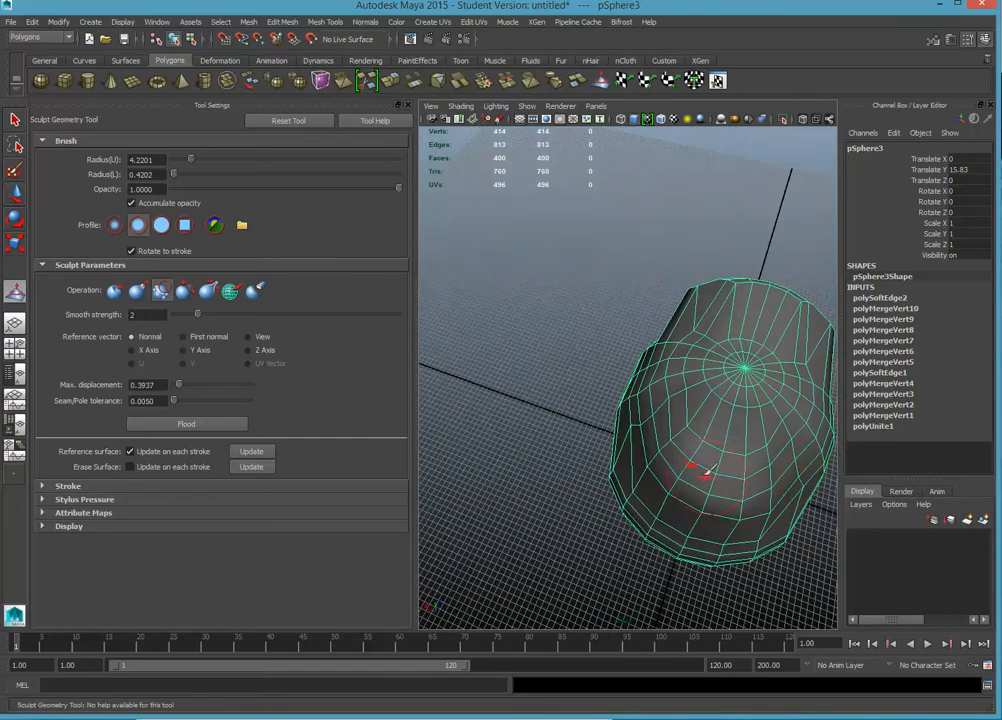
alt+drag(535, 345, 716, 287)
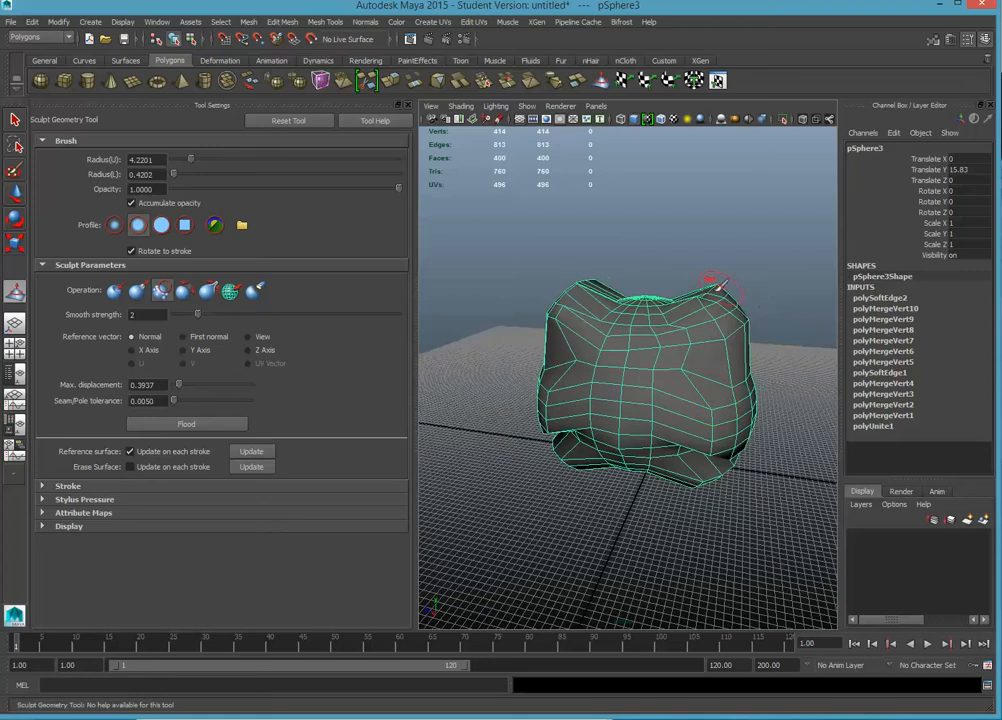
scroll(664, 347, up, 5)
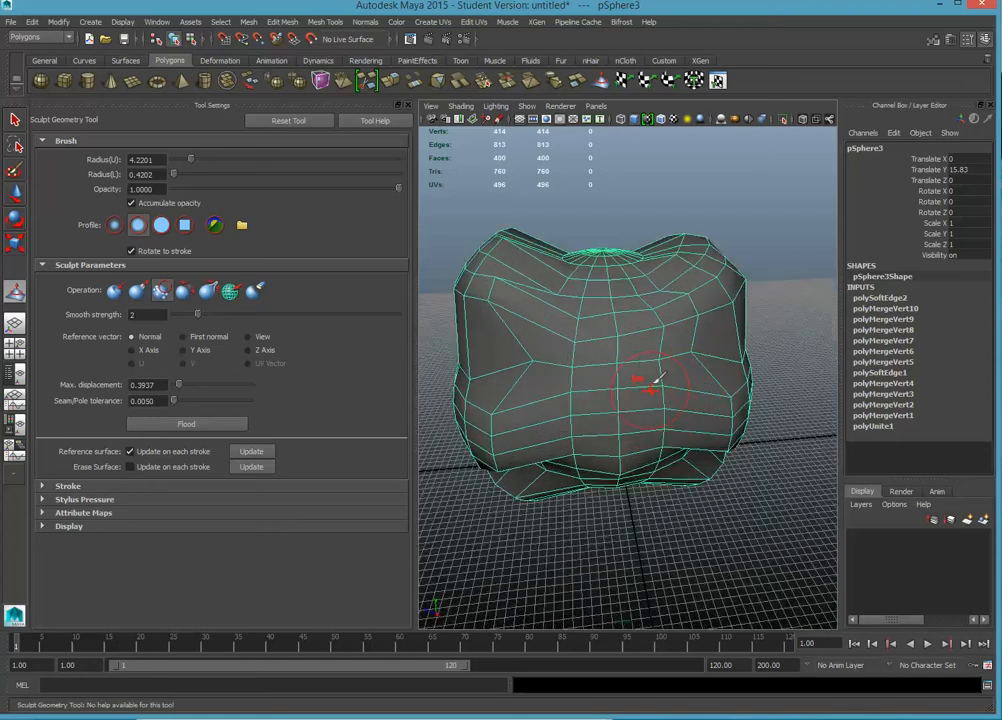
scroll(657, 378, up, 2)
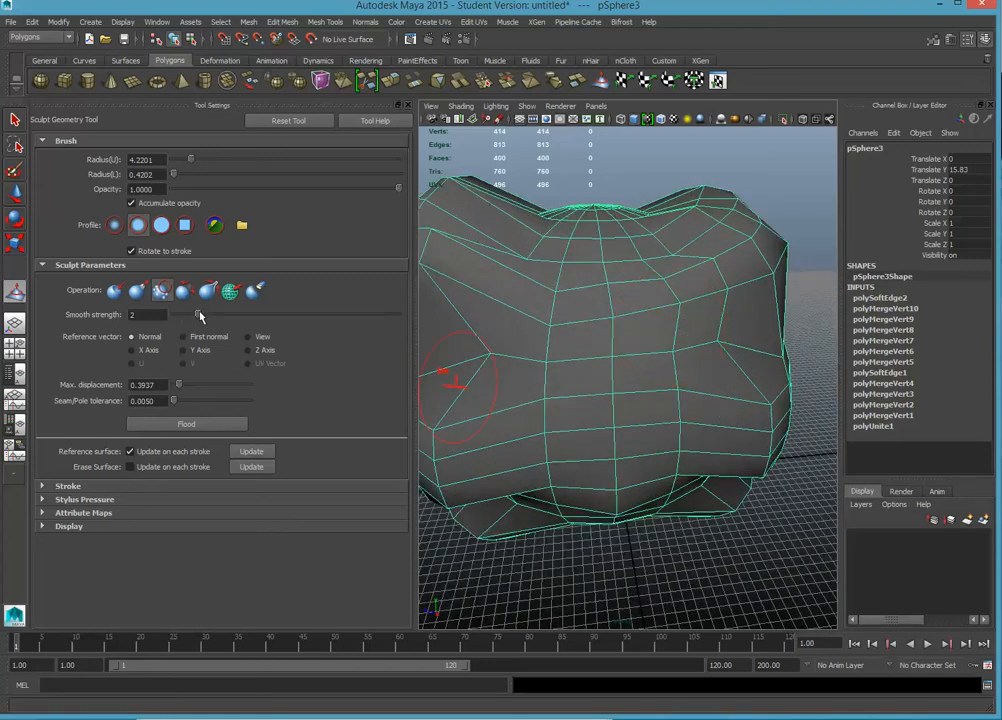
alt+drag(595, 365, 641, 482)
scroll(660, 463, down, 7)
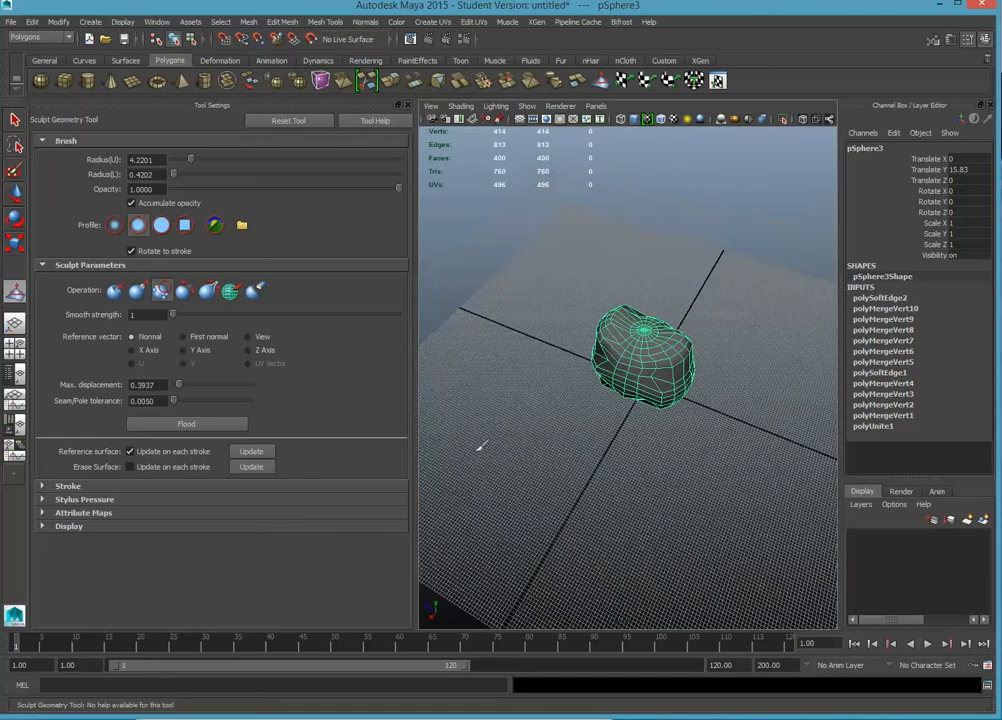
scroll(638, 403, up, 5)
alt+drag(564, 394, 622, 340)
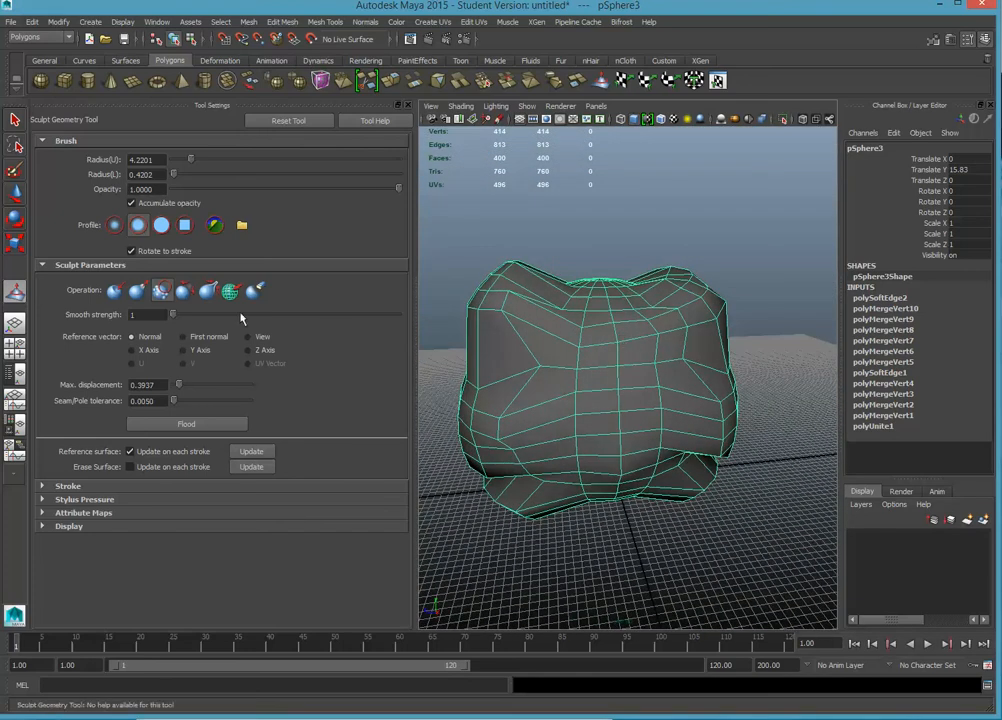
Step: Change the sculpting operation to Push and on to Pull, and enable Auto smooth for the Pull brush
click(114, 290)
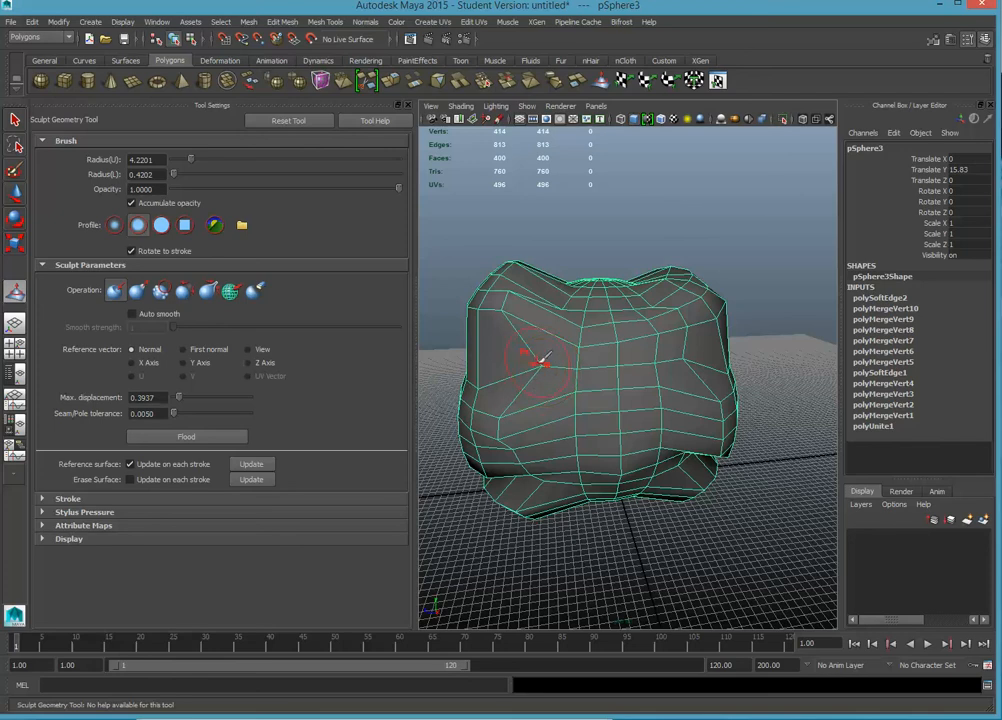
alt+drag(615, 331, 600, 355)
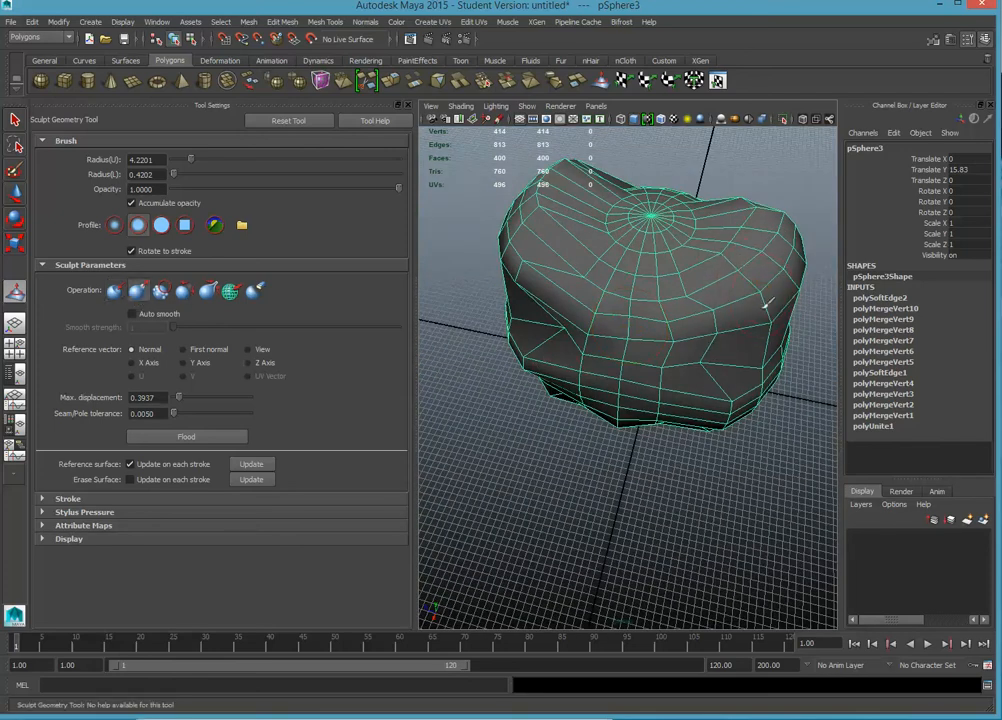
alt+drag(755, 316, 754, 246)
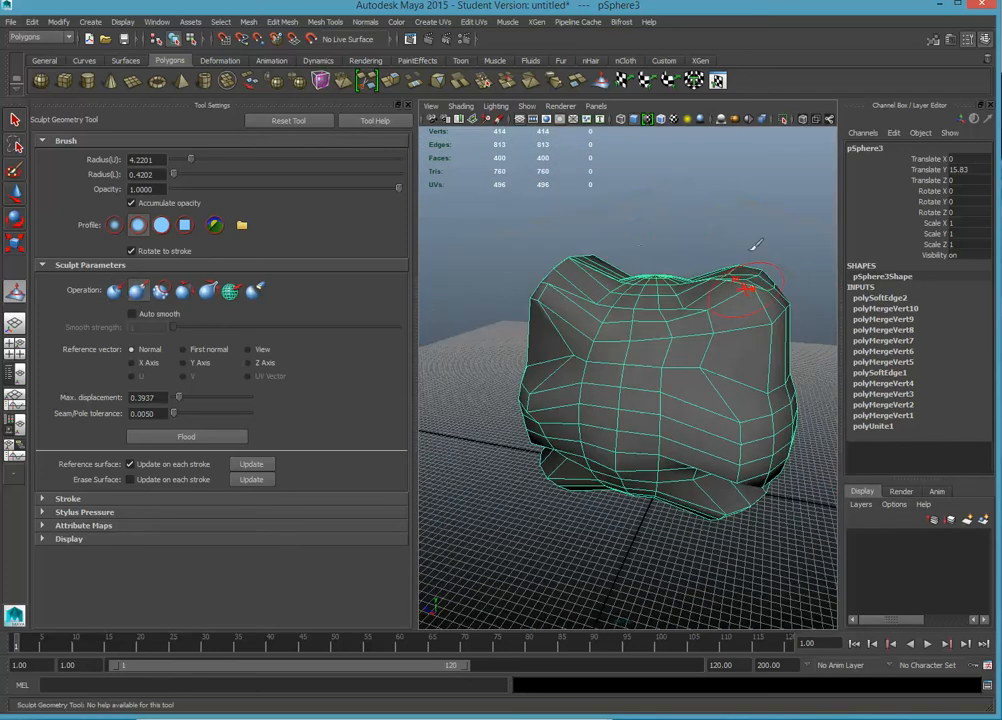
click(132, 314)
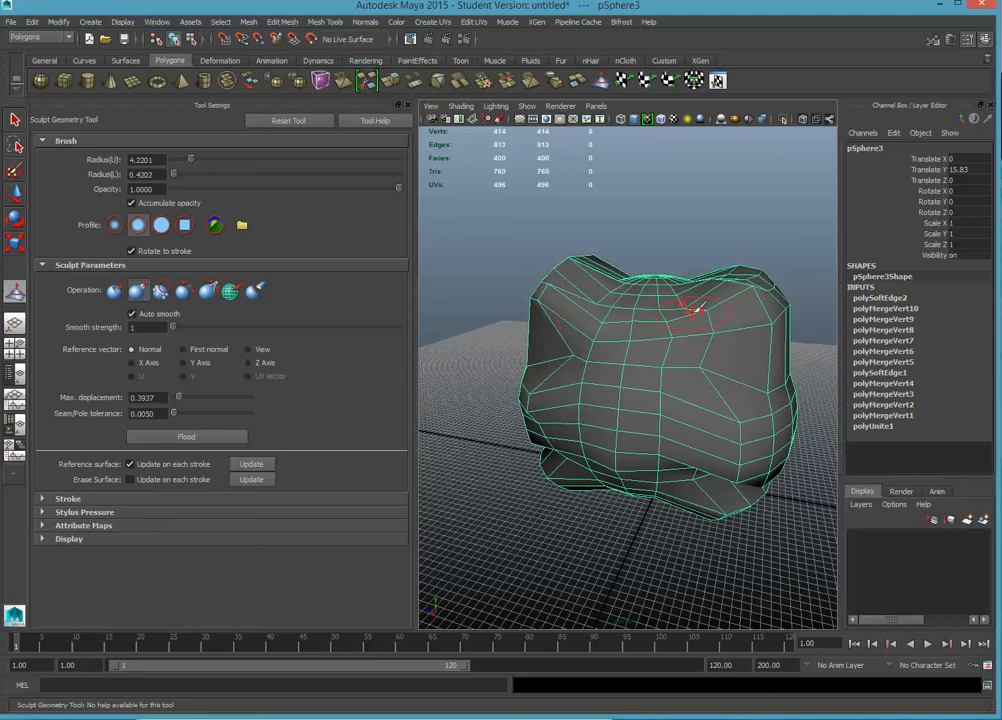
alt+drag(760, 320, 645, 328)
Step: Close the Sculpt Geometry Tool settings and switch to the Move Tool on the combined mesh
click(407, 105)
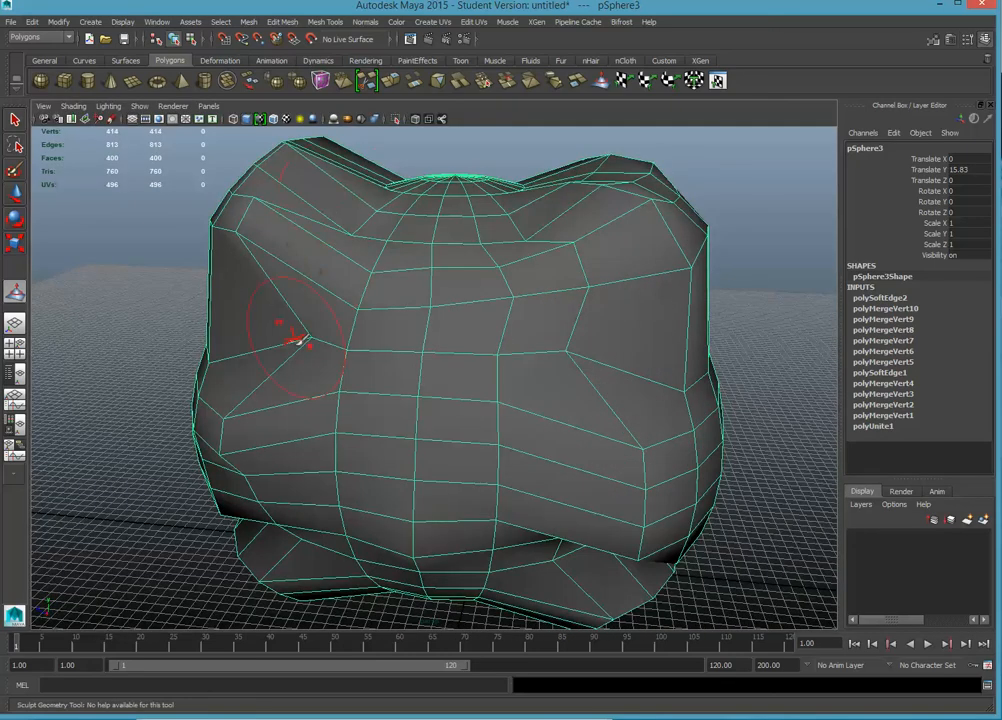
scroll(291, 345, down, 3)
scroll(293, 361, down, 2)
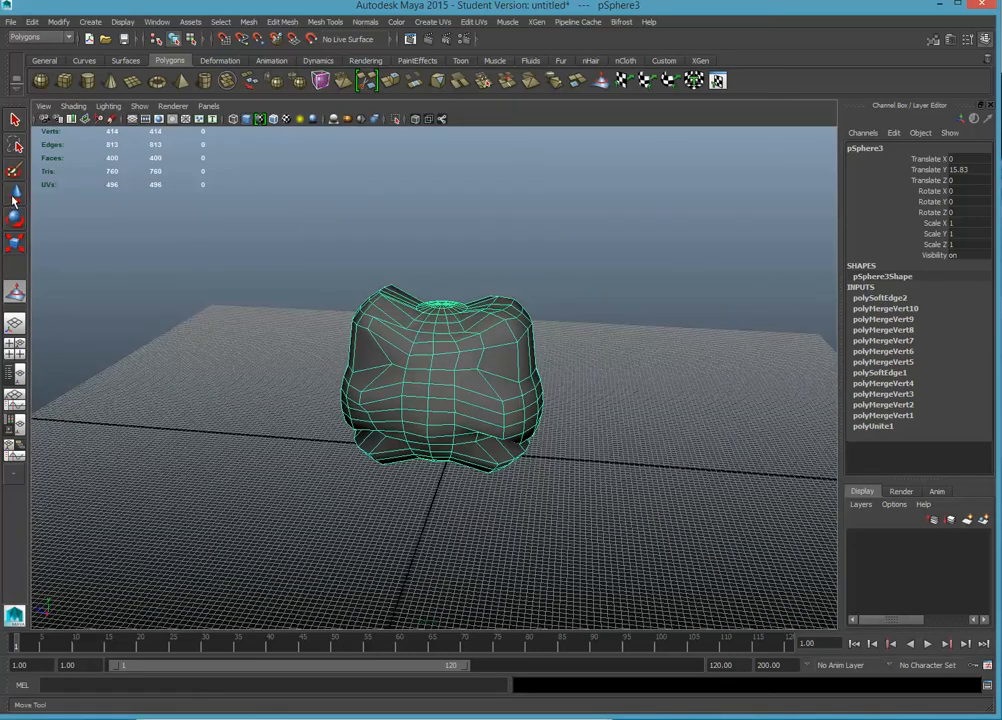
click(14, 195)
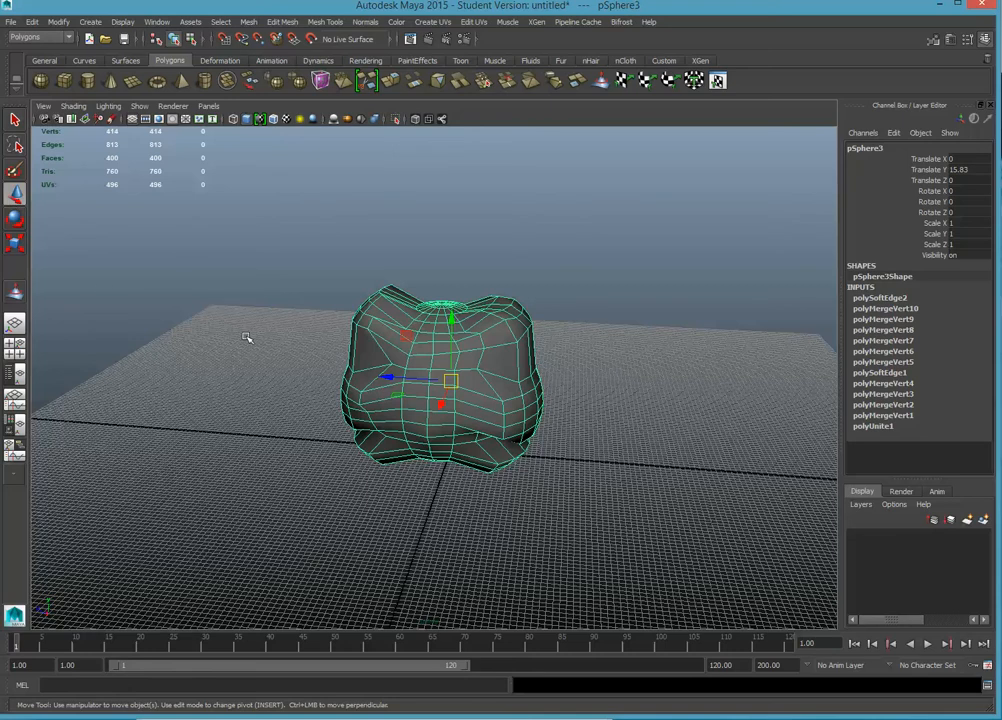
alt+drag(258, 279, 333, 362)
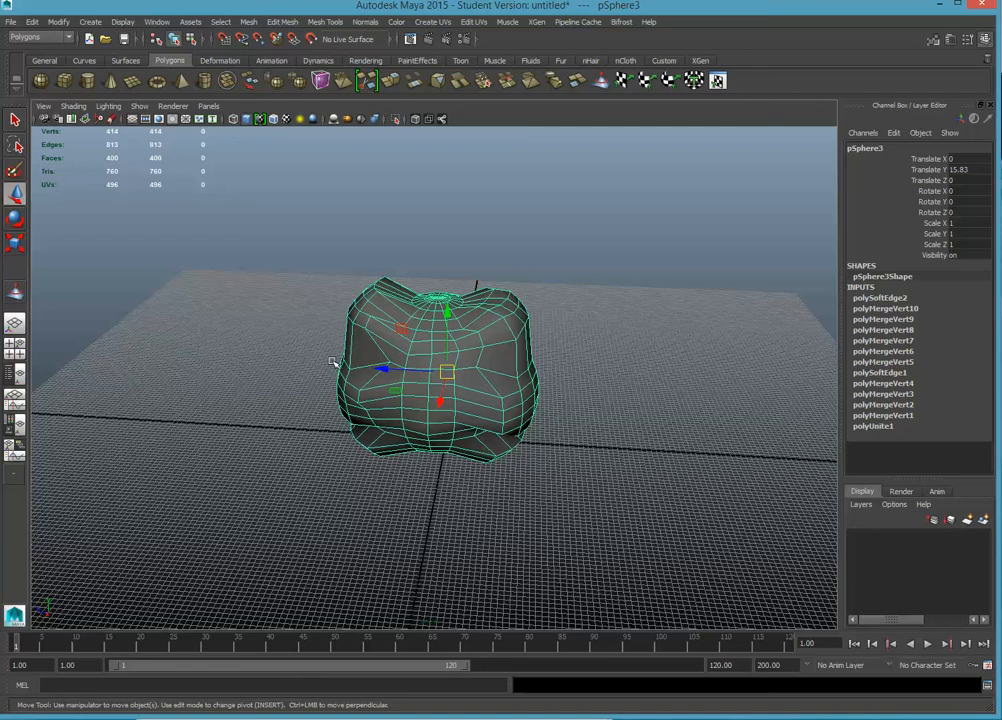
alt+drag(385, 419, 593, 588)
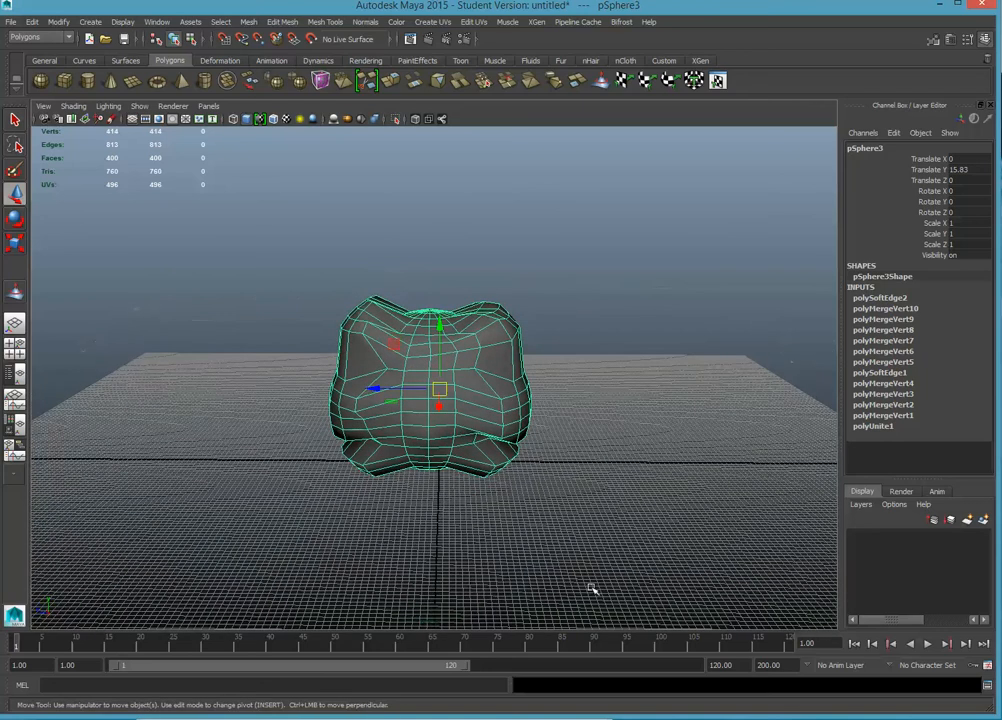